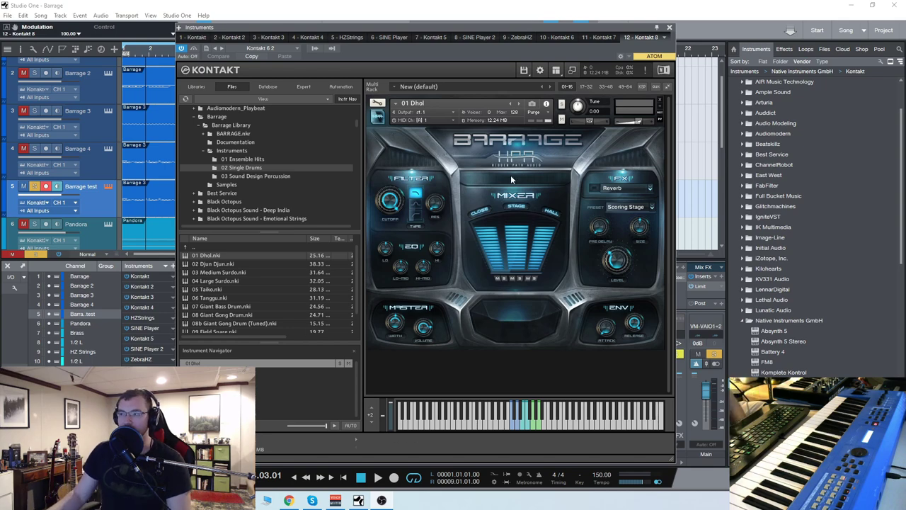
Step: Close the Kontakt window, unsolo Barrage test, and solo the Barrage, Barrage 2, Barrage 3 and Barrage 4 tracks
click(669, 29)
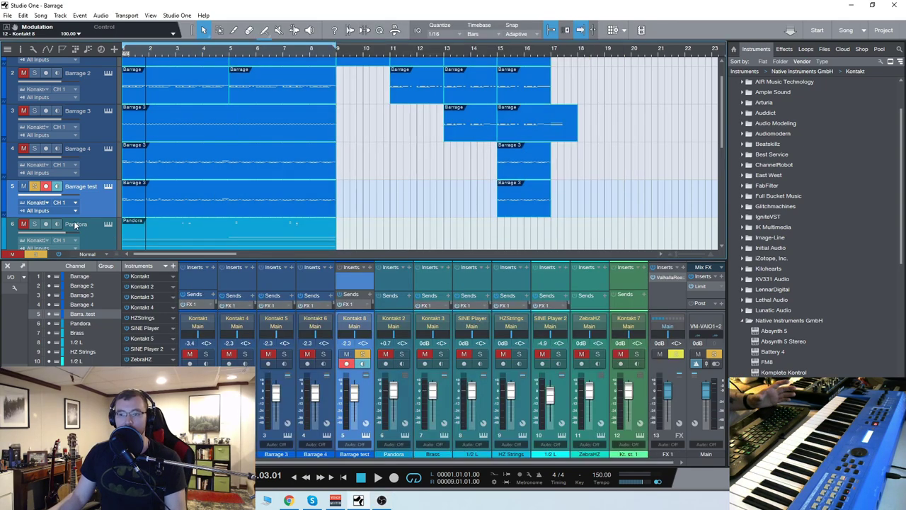
click(34, 186)
click(34, 148)
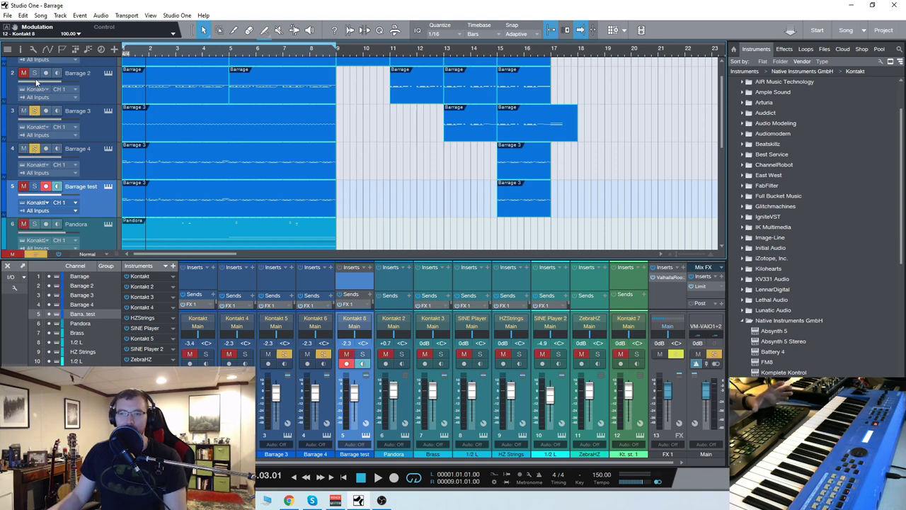
click(34, 73)
scroll(41, 67, up, 1)
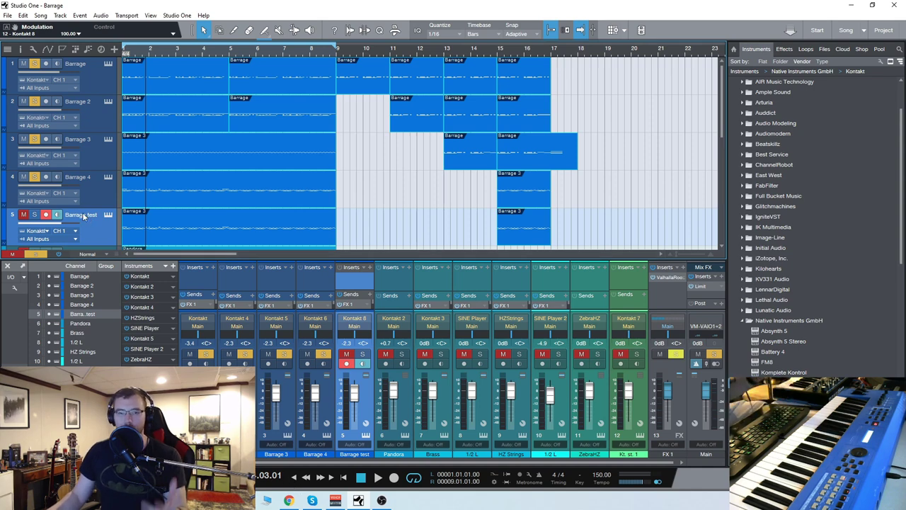
Step: Return to the song start, fit the loop range to the selected events, and play the soloed drum tracks
click(295, 478)
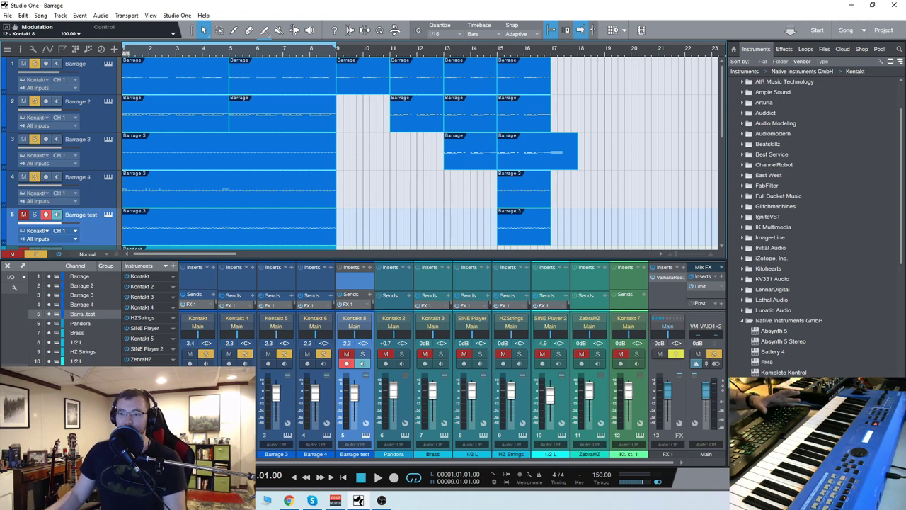
key(p)
key(space)
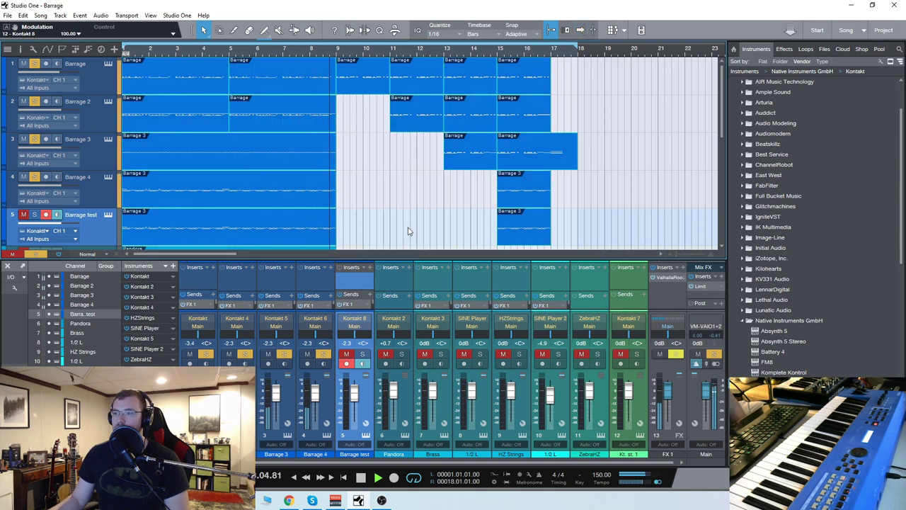
Step: View the Barrage track's notes from bar 9 onward in the note editor during playback, then close it and stop playback
double_click(378, 85)
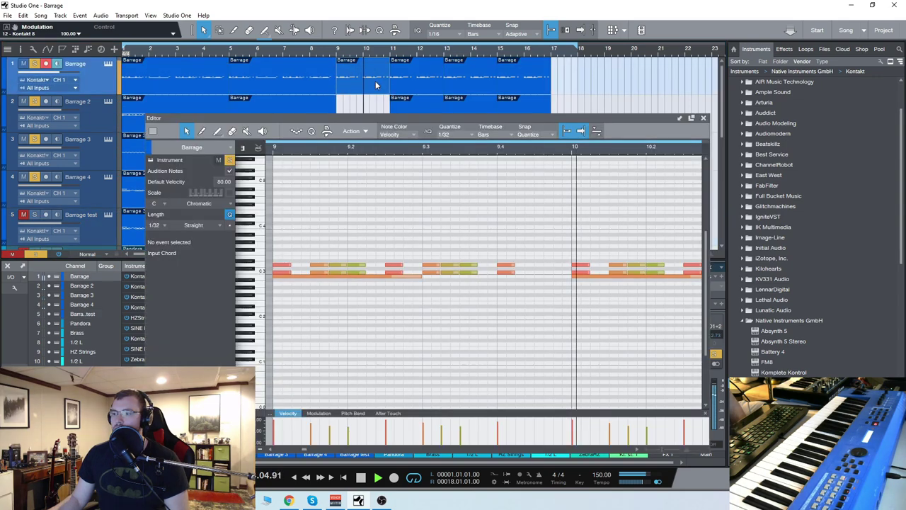
scroll(446, 312, down, 3)
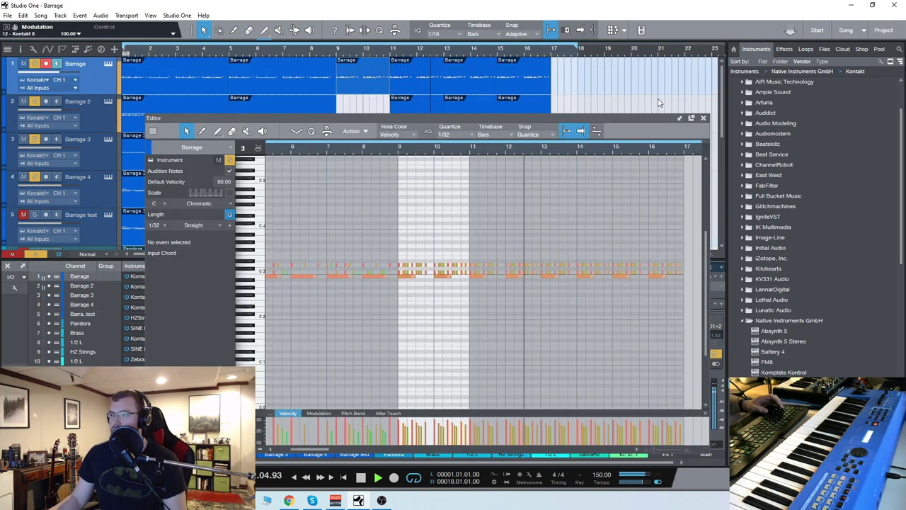
drag(679, 120, 600, 112)
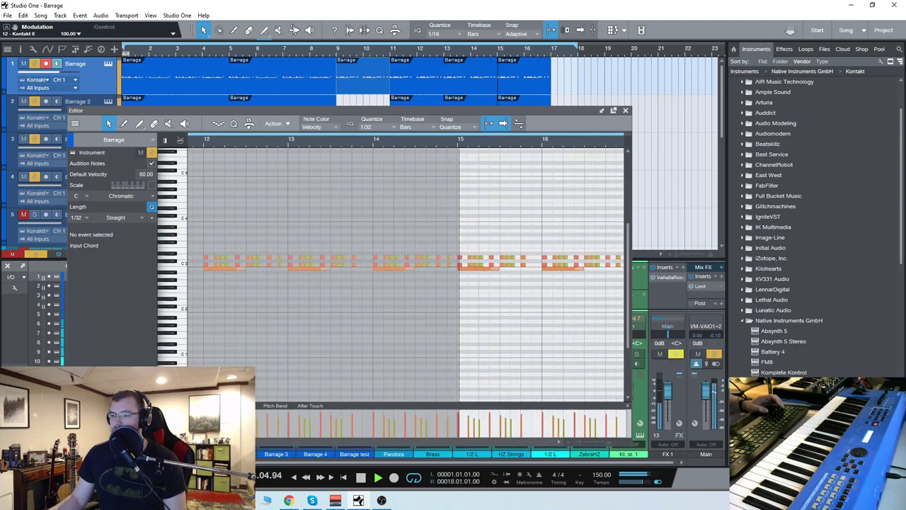
click(626, 112)
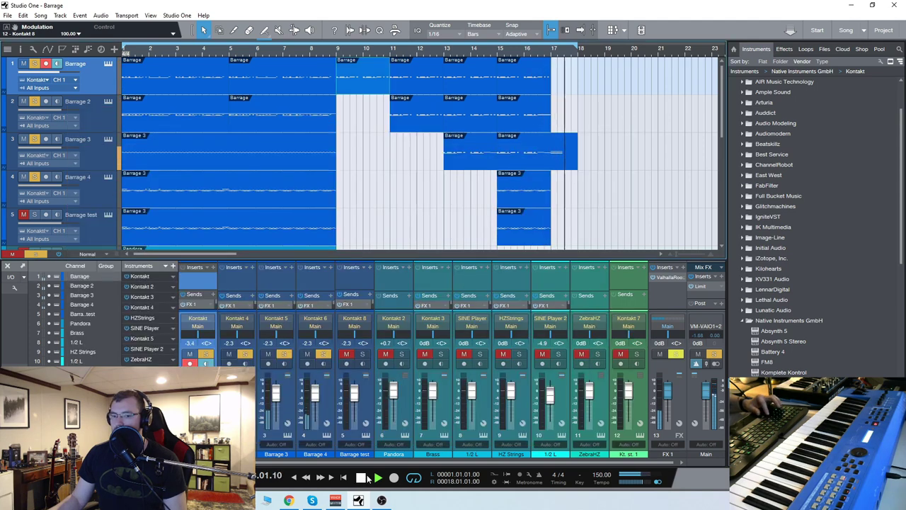
click(363, 478)
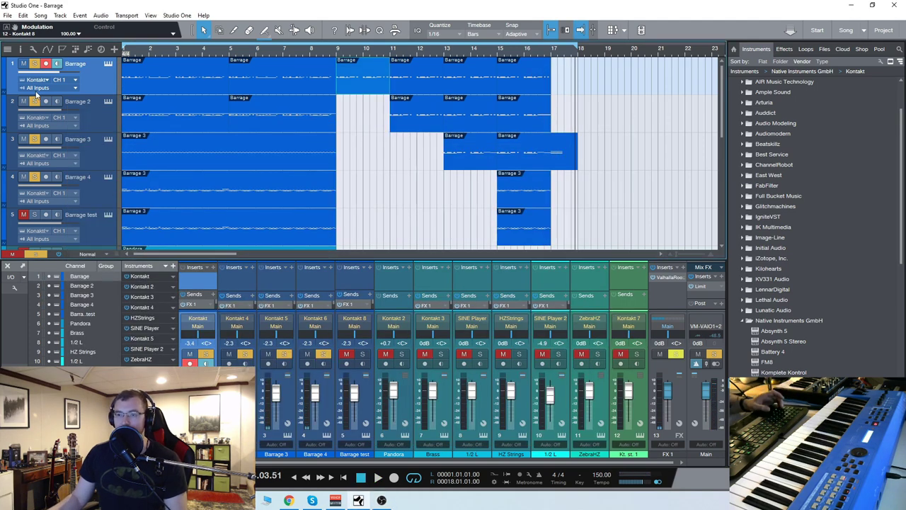
Step: Open the Barrage track's Kontakt instrument and show its Ensemble Designer page
click(109, 64)
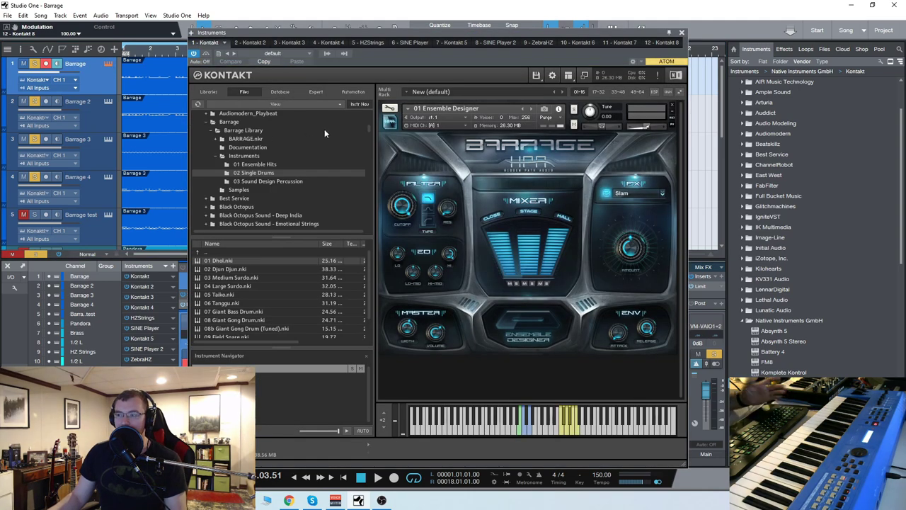
drag(475, 35, 436, 30)
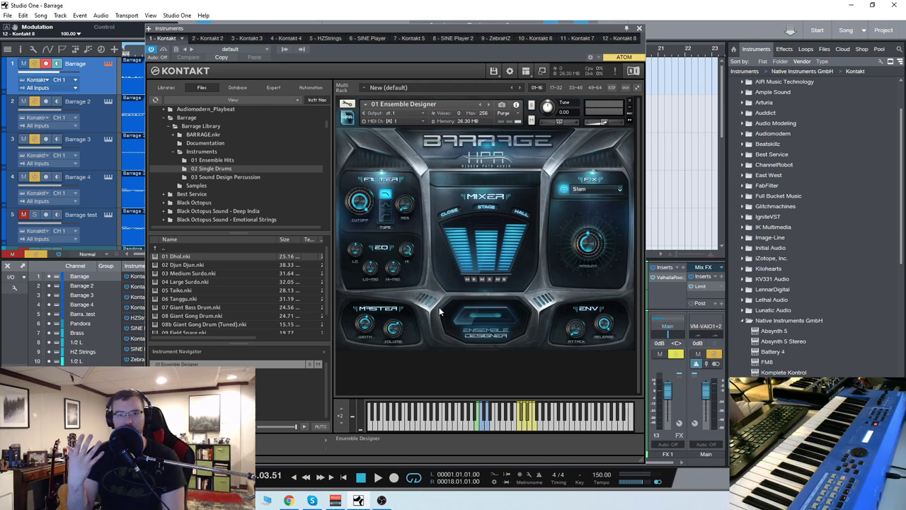
click(478, 315)
drag(480, 32, 468, 27)
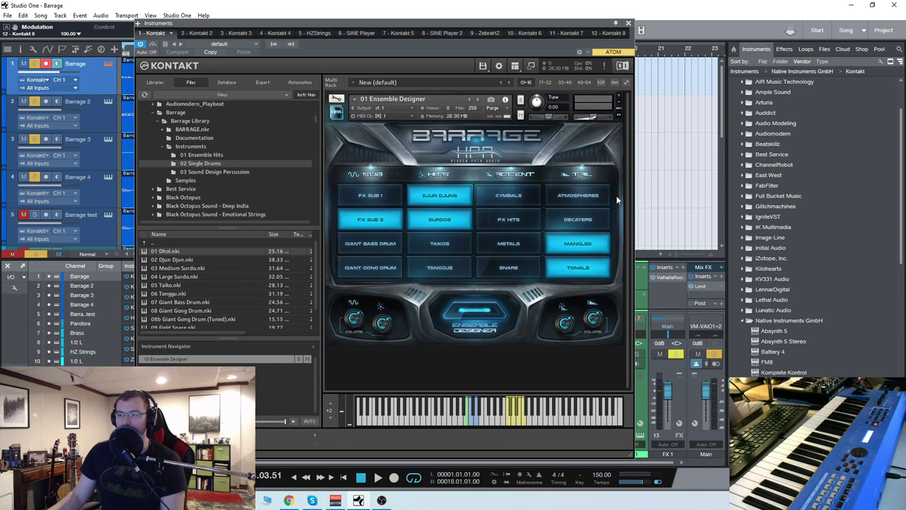
Step: Switch off the Surdos, Mangled, Tonals and FX Sub 2 layers in the Ensemble Designer
click(447, 219)
click(574, 243)
click(570, 272)
click(382, 222)
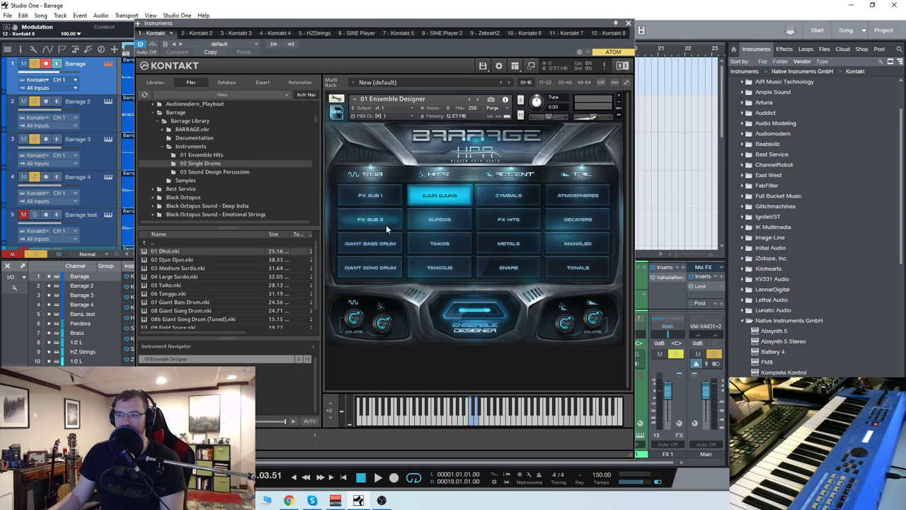
Step: Switch on the FX Sub 2, Surdos, Metals and Tonals layers and audition the hits on the virtual keyboard
click(524, 248)
click(577, 268)
click(439, 221)
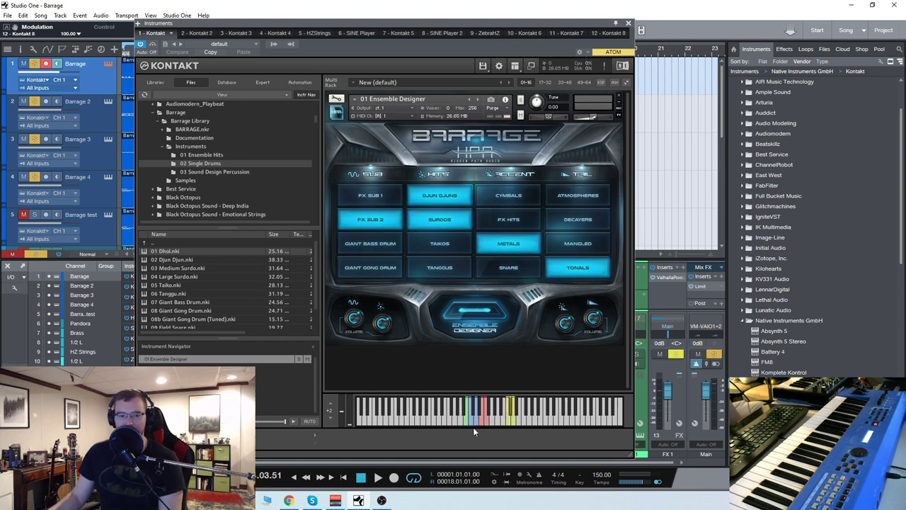
click(472, 423)
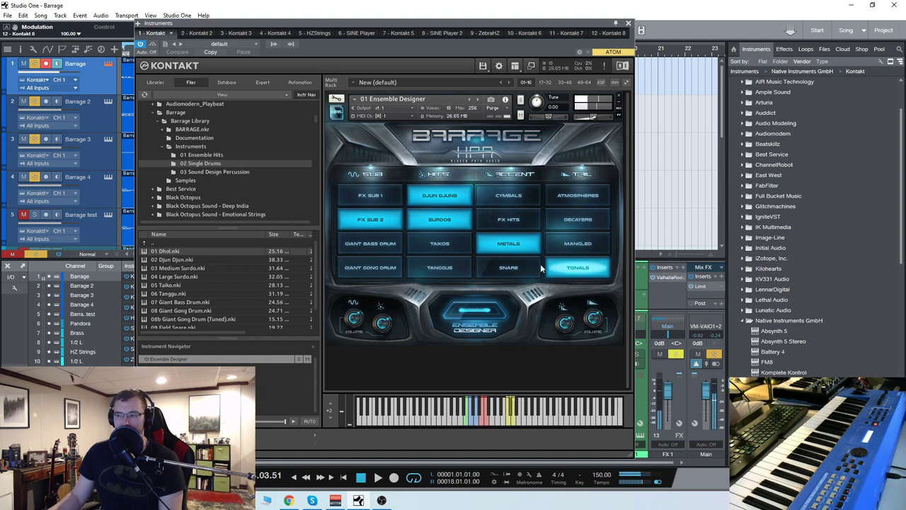
Step: Replace the Metals accent with Cymbals, audition it, and then swap Cymbals for Snare
click(507, 244)
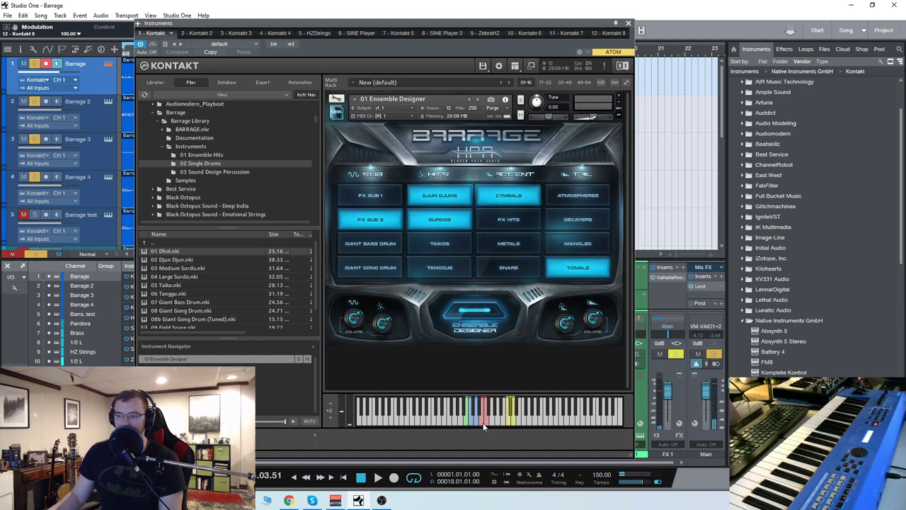
click(488, 426)
click(522, 268)
click(515, 202)
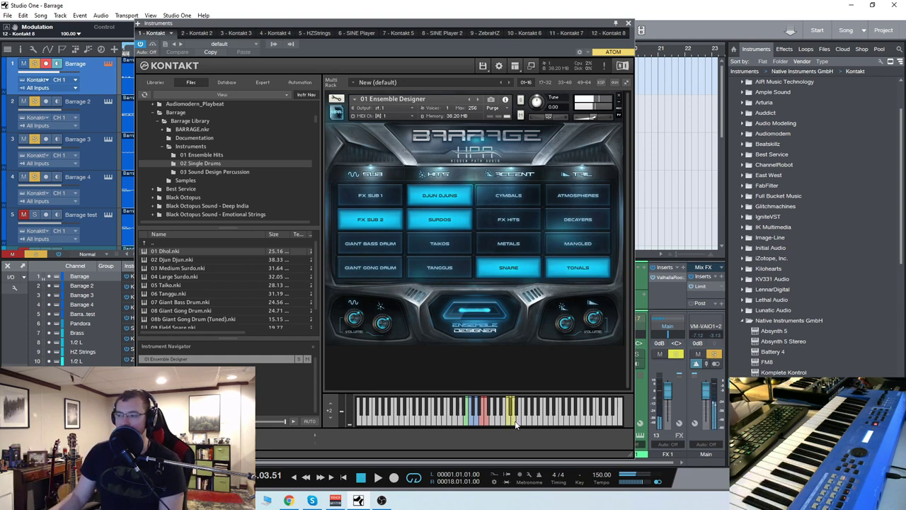
Step: Audition the Mangled and Decayers tail layers in turn, then make Atmospheres the only active Tail layer
click(579, 248)
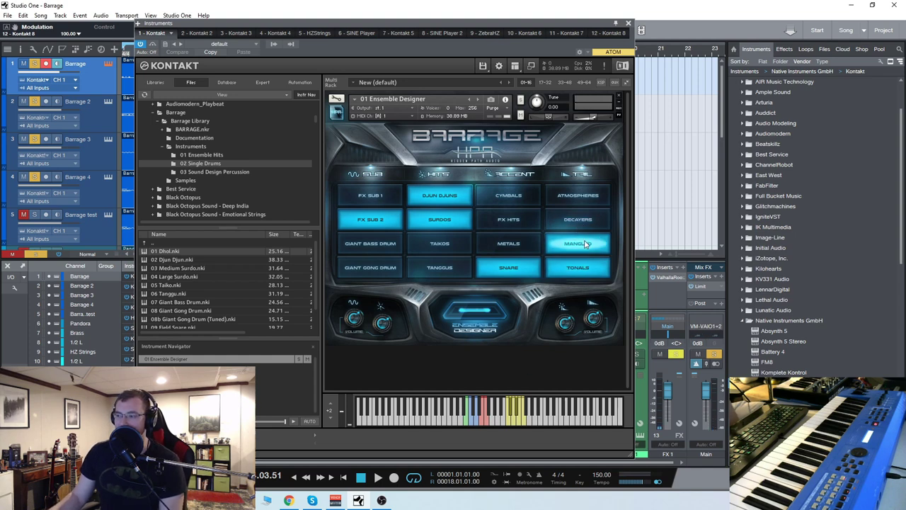
click(577, 268)
click(519, 421)
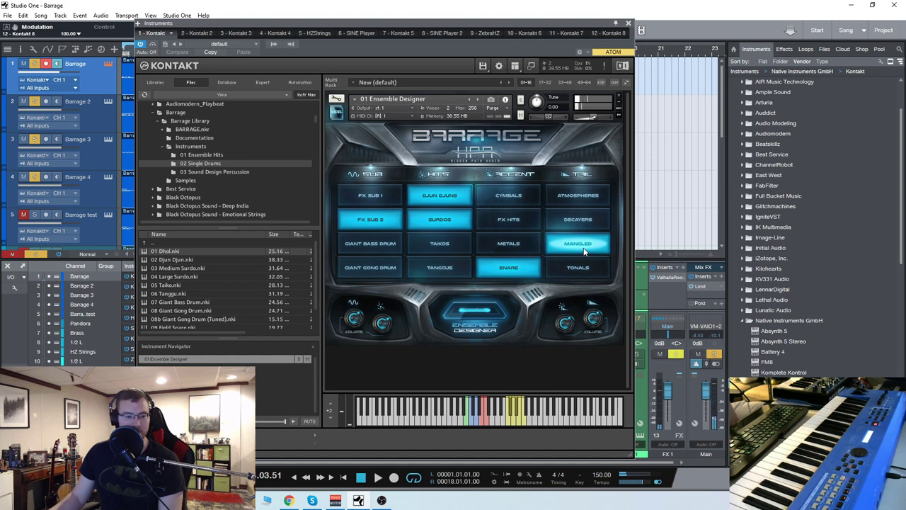
click(520, 419)
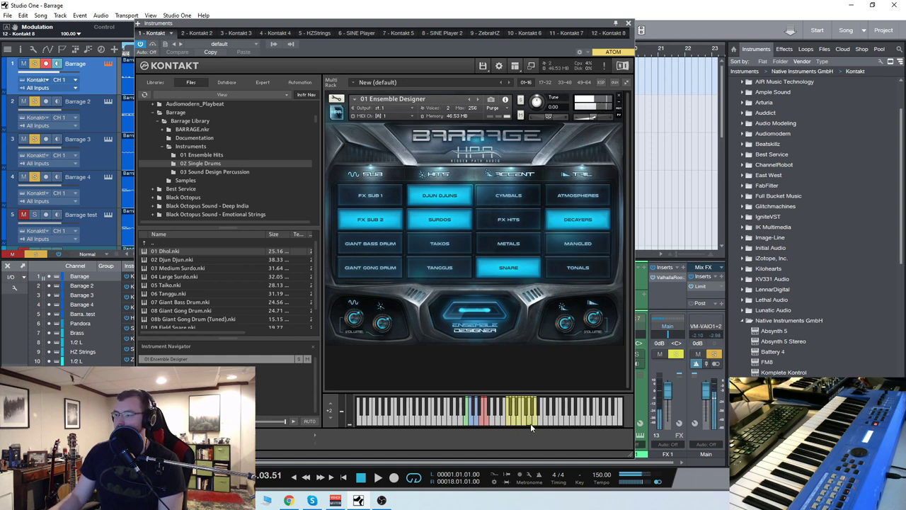
click(585, 204)
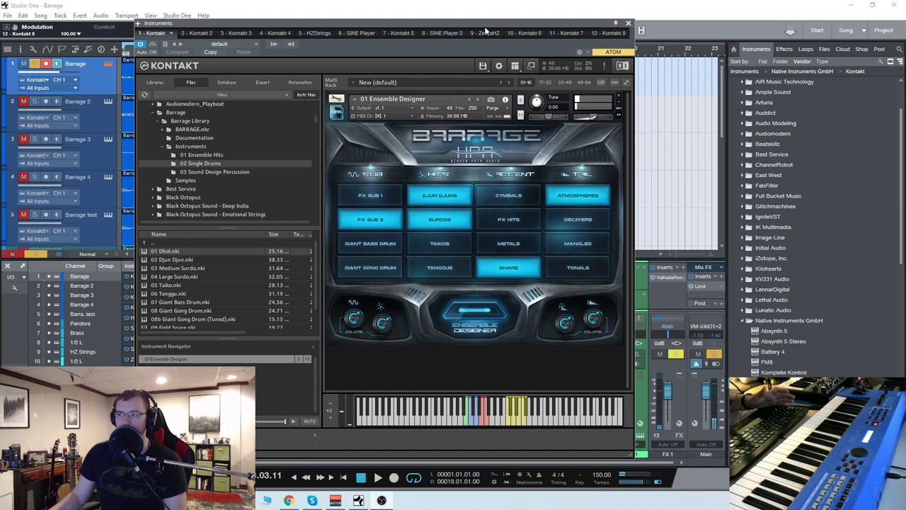
Step: Play the soloed Barrage track with the full Ensemble Designer page in view
drag(486, 29, 430, 34)
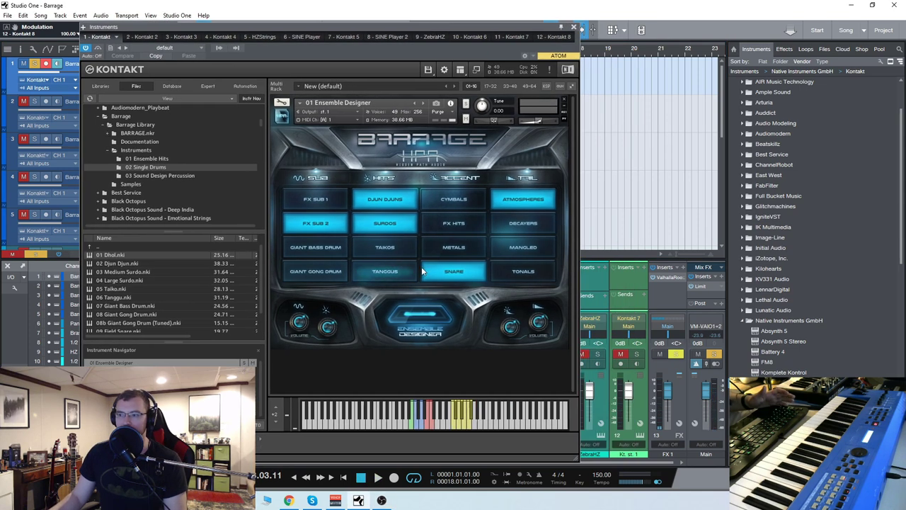
click(385, 227)
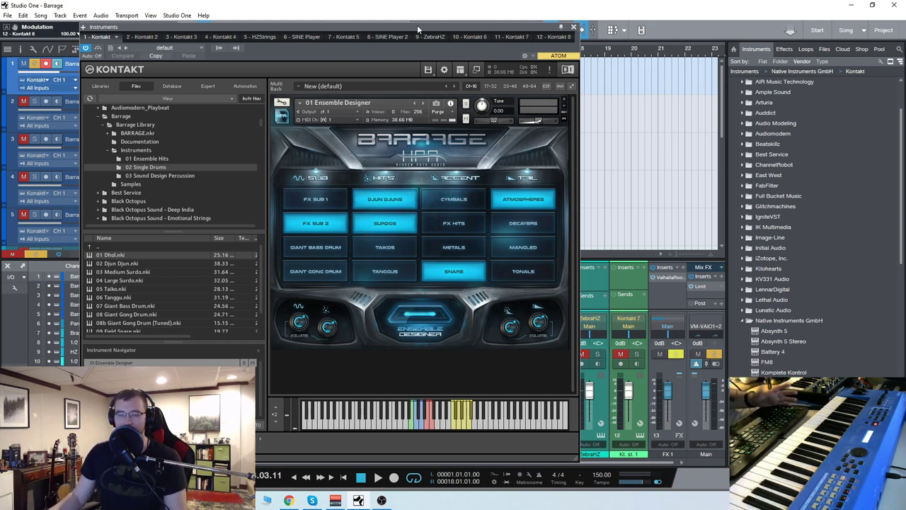
drag(417, 25, 476, 5)
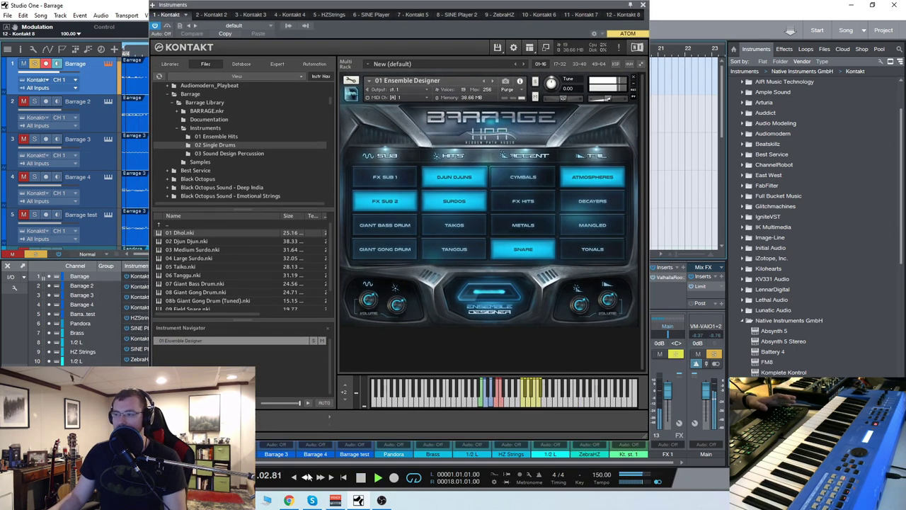
click(505, 211)
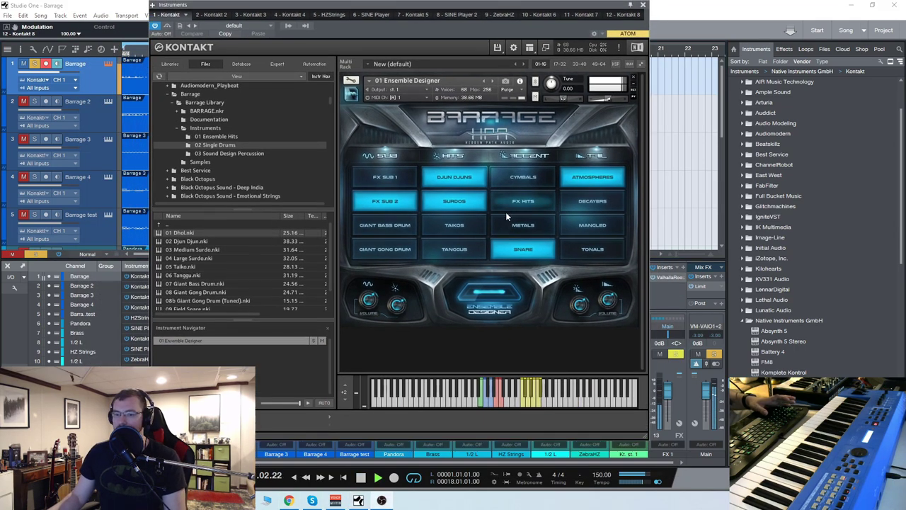
Step: Replace the Surdos and Djun Djuns hit layers with Taikos and Tanggus during playback
click(456, 202)
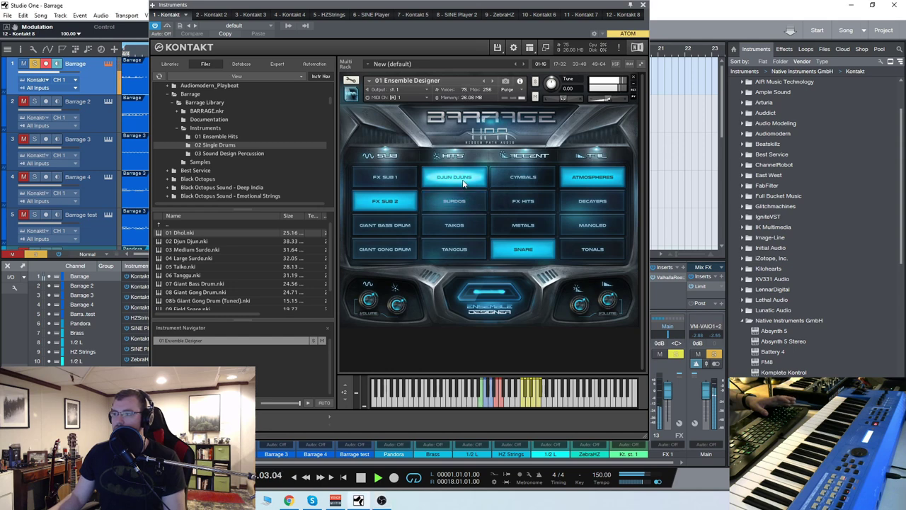
click(453, 225)
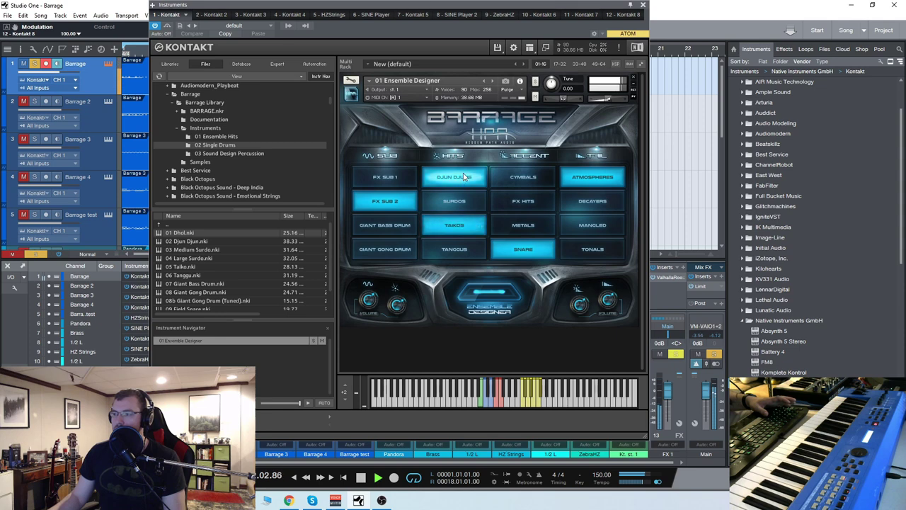
click(464, 177)
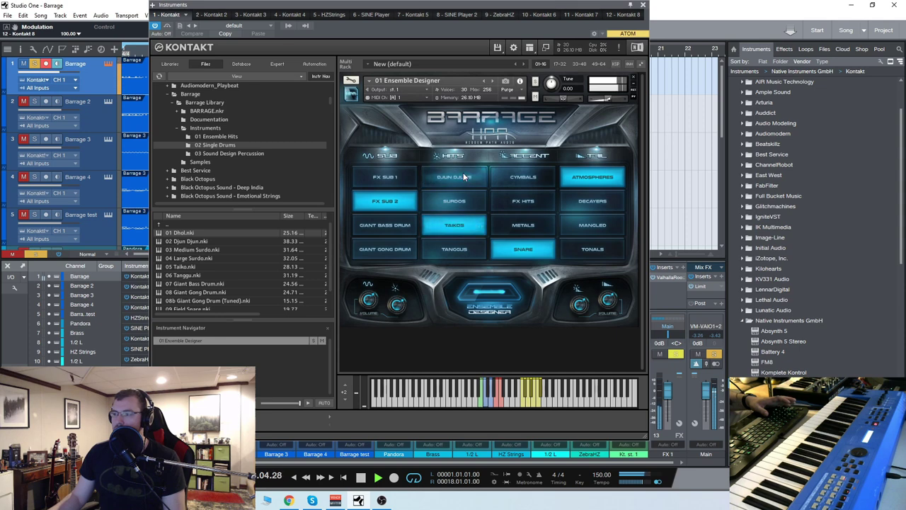
click(458, 251)
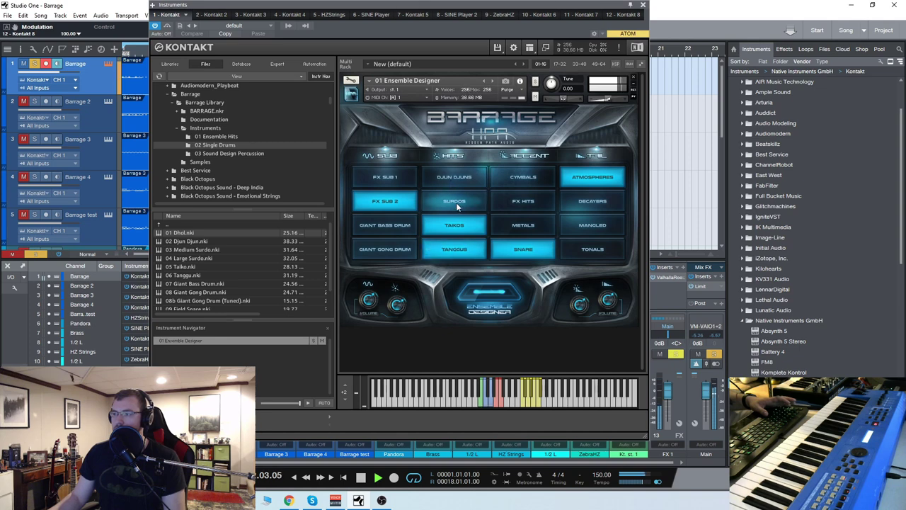
Step: Switch Surdos and Djun Djuns back on, and switch off the Taikos and Tanggus hit layers
click(456, 202)
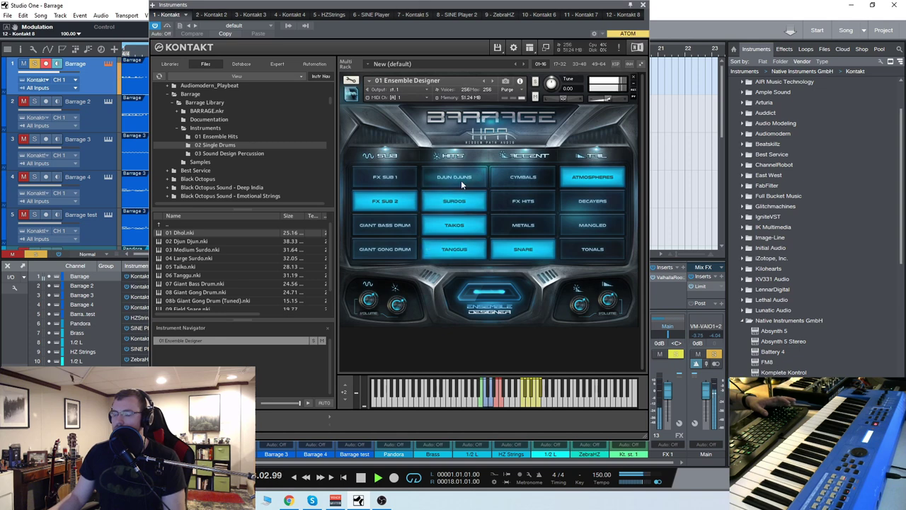
click(461, 180)
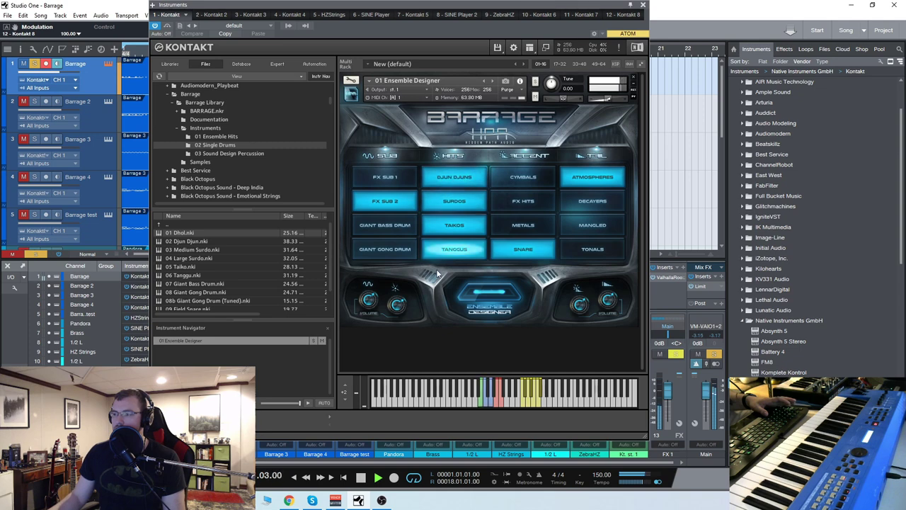
click(455, 225)
click(456, 250)
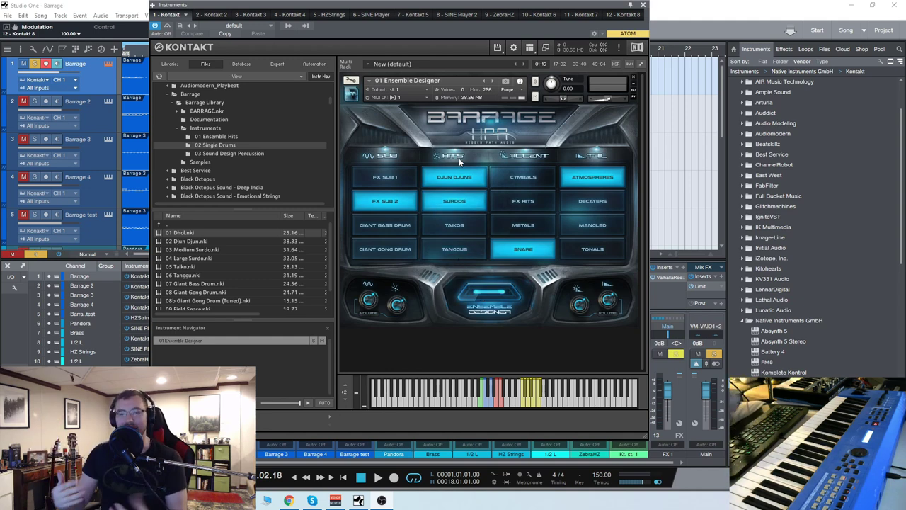
Step: Close the Kontakt window and play the Barrage 2 track soloed in place of Barrage
click(642, 6)
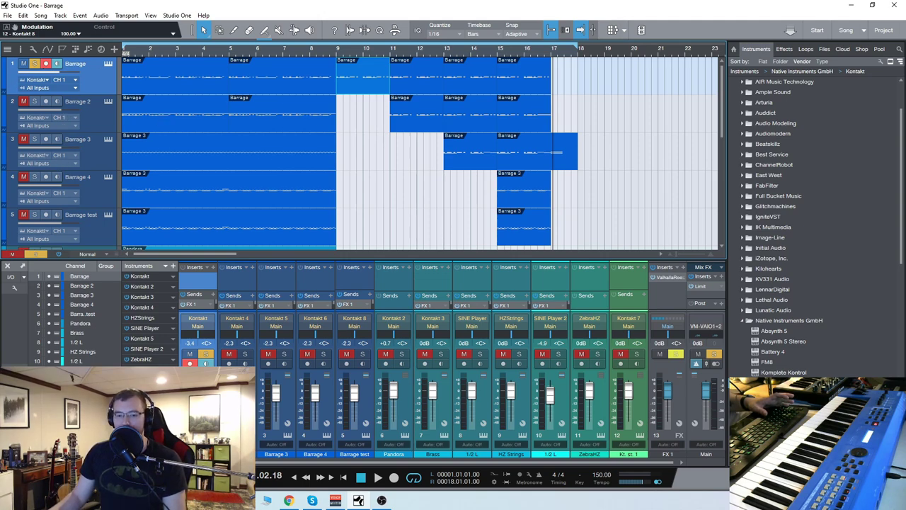
key(space)
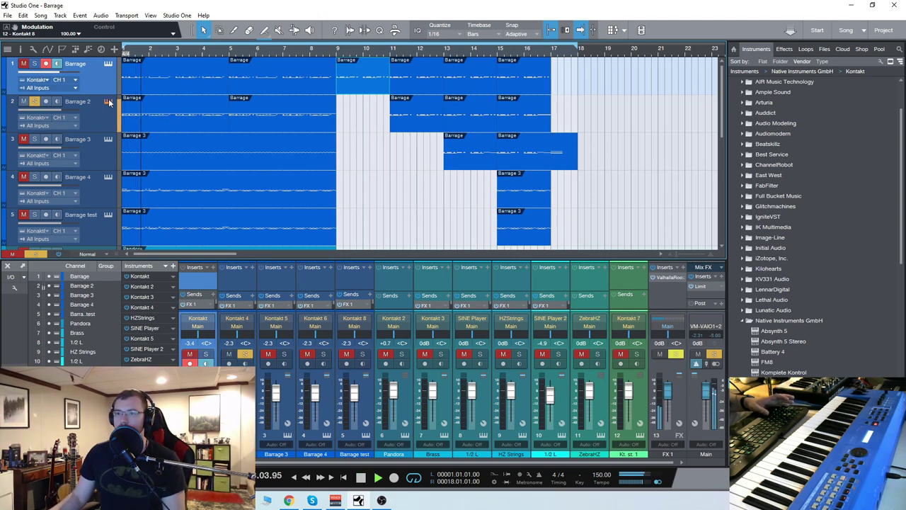
Step: Inspect the Ensemble Designer layers of the Barrage 2 track during playback and close its Kontakt window
click(107, 102)
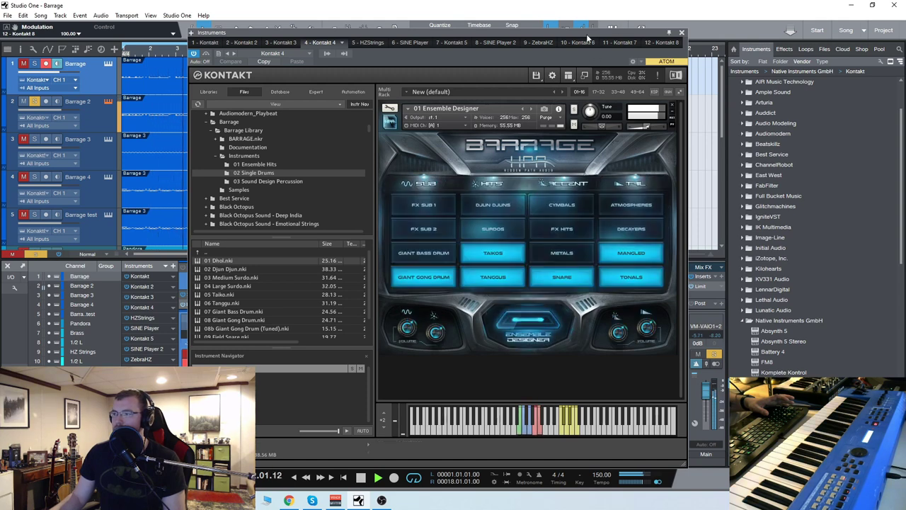
drag(620, 33, 609, 29)
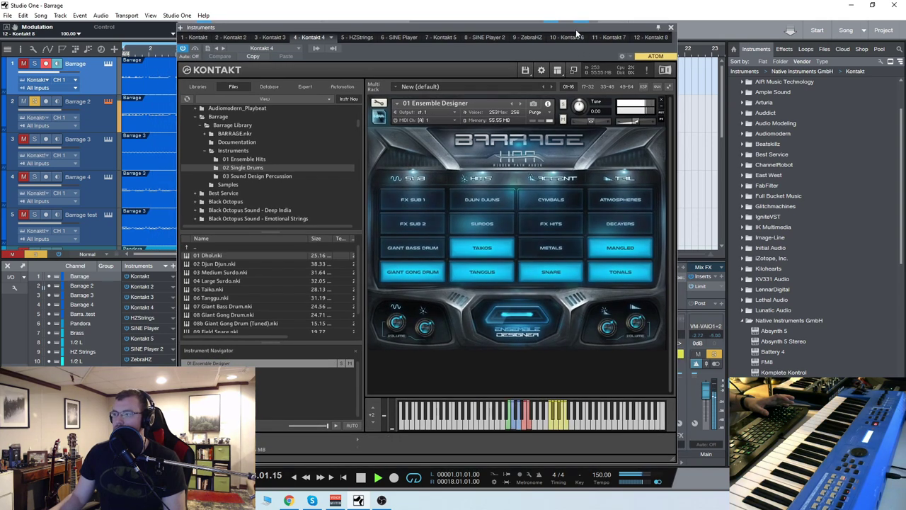
click(672, 29)
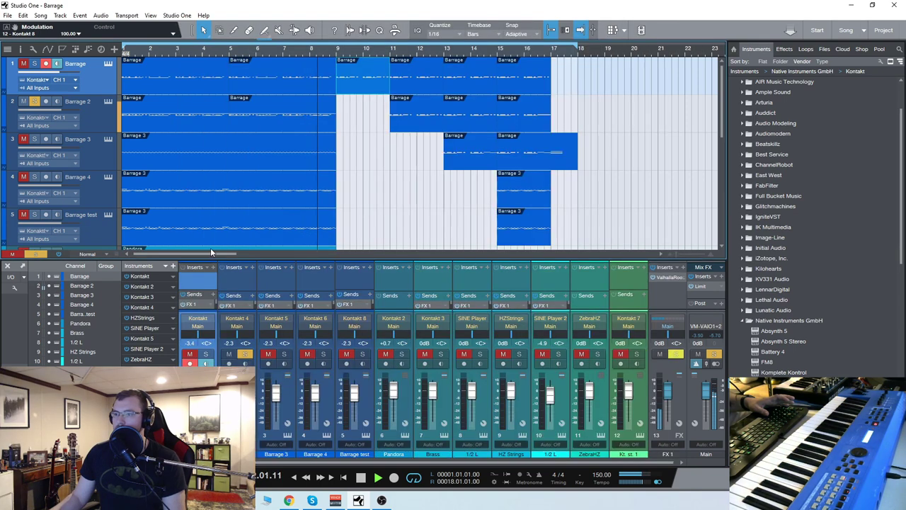
Step: Solo the Barrage, Barrage 2, Barrage 3 and Barrage 4 tracks together and play them from bar 9
click(363, 478)
click(34, 140)
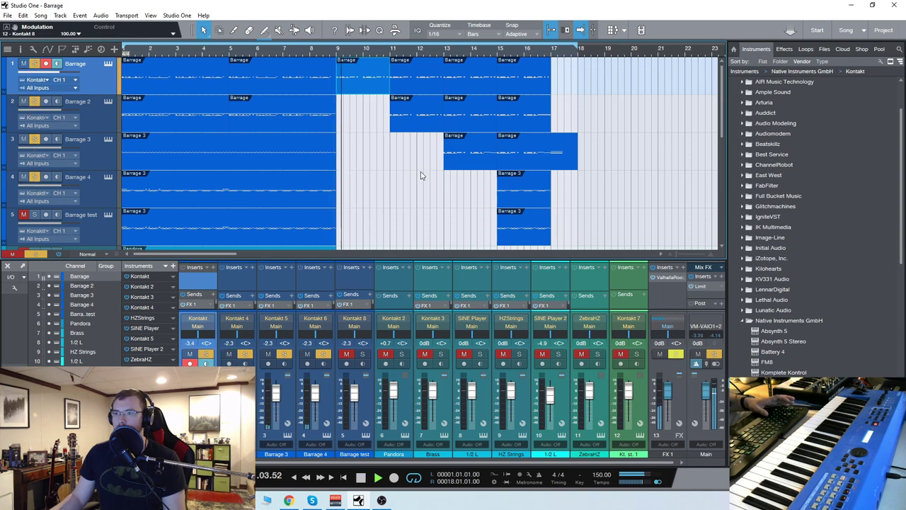
click(423, 195)
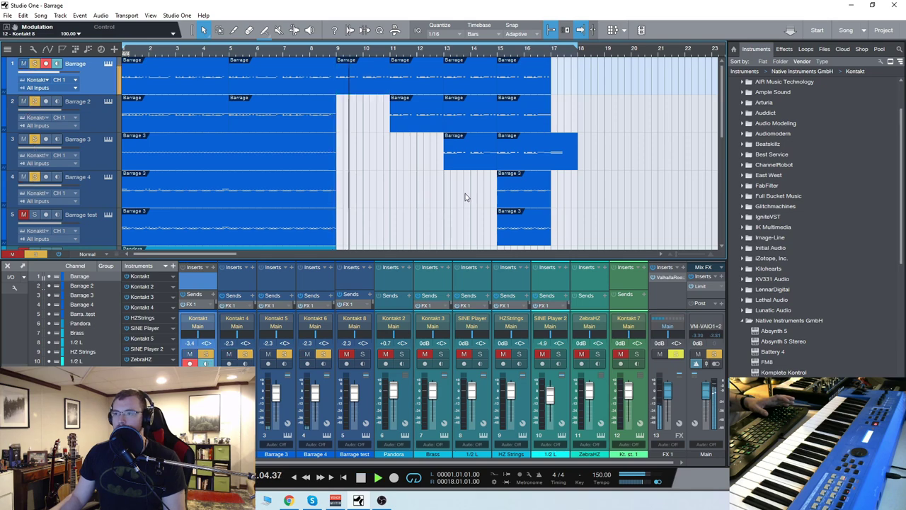
Step: Examine the notes of the Barrage track from bar 9 to bar 17 in the note editor during playback, closing it and stopping at the end
double_click(360, 87)
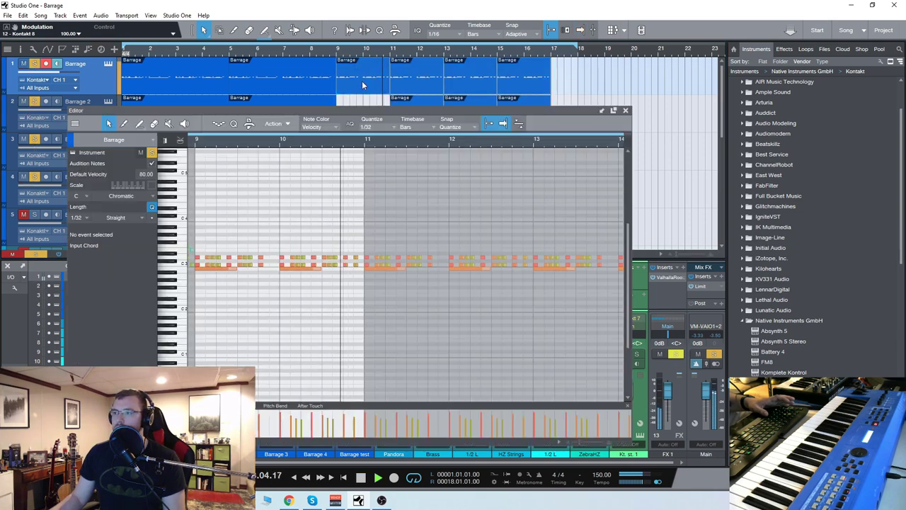
scroll(447, 349, up, 1)
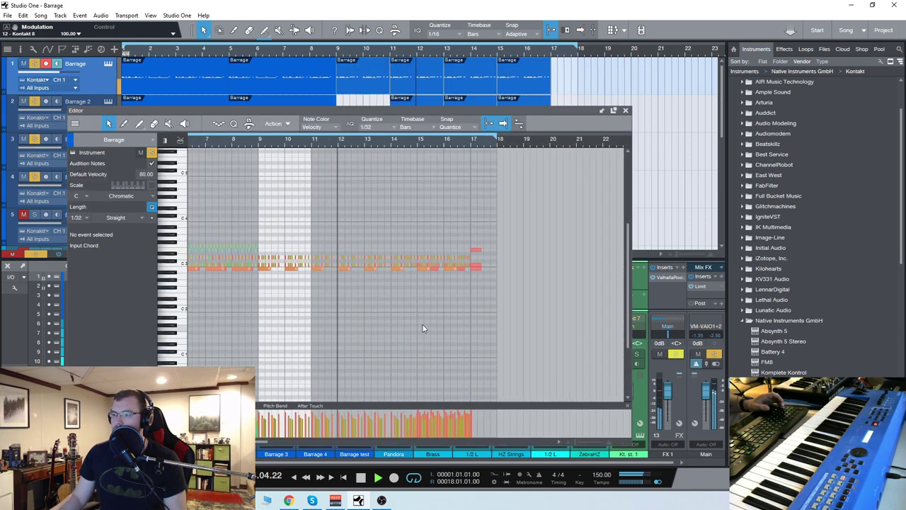
scroll(415, 290, up, 1)
scroll(428, 291, up, 2)
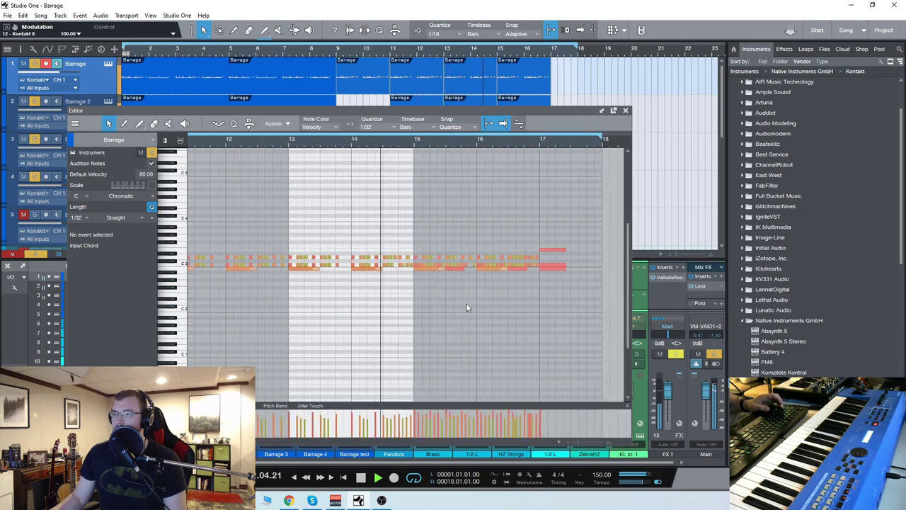
scroll(559, 320, up, 2)
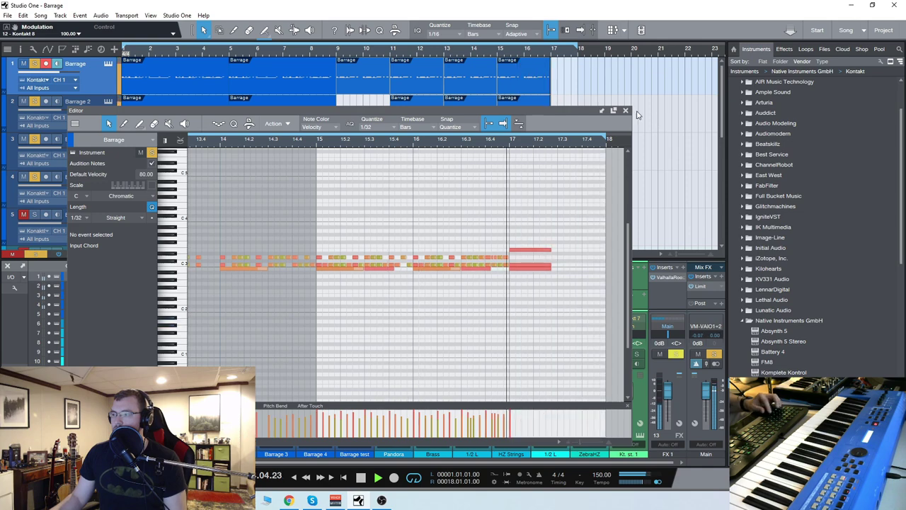
key(F2)
click(361, 478)
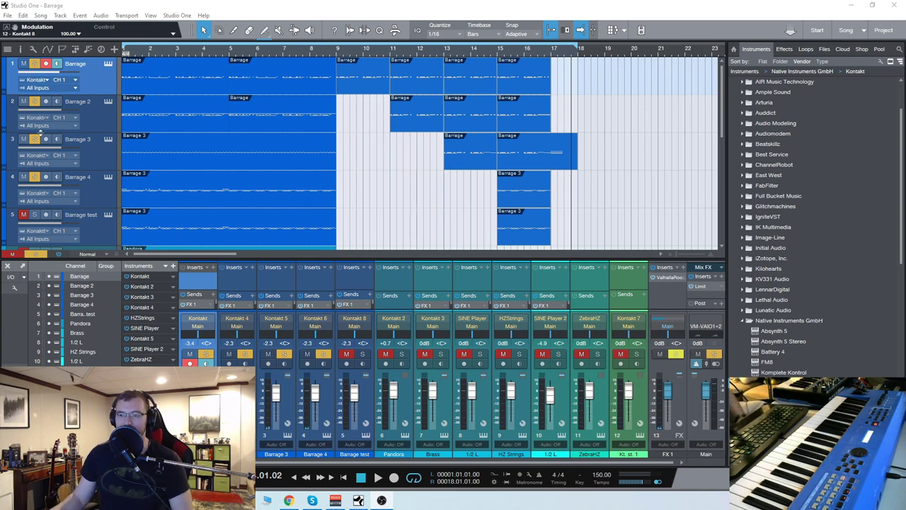
Step: Open the Barrage 4 track's Kontakt instrument and show the Ensemble Designer's mixer and effects page
click(107, 176)
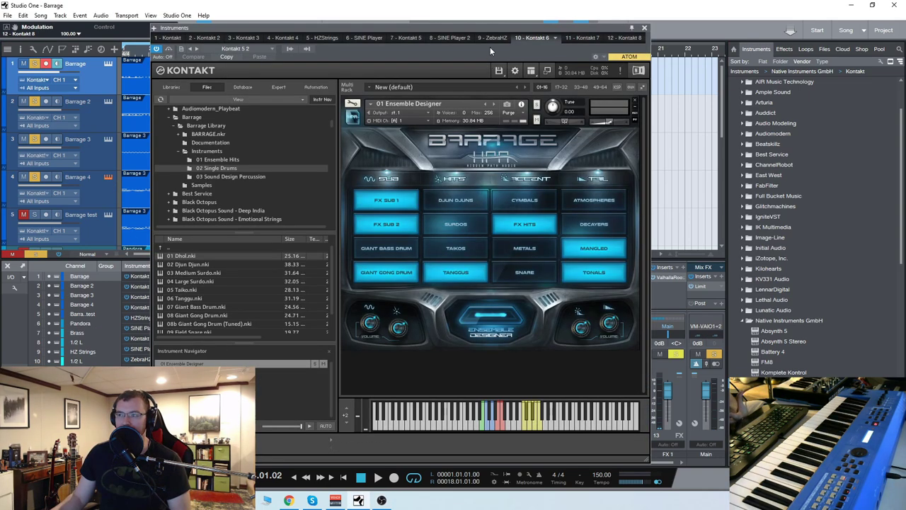
drag(498, 29, 477, 25)
click(478, 319)
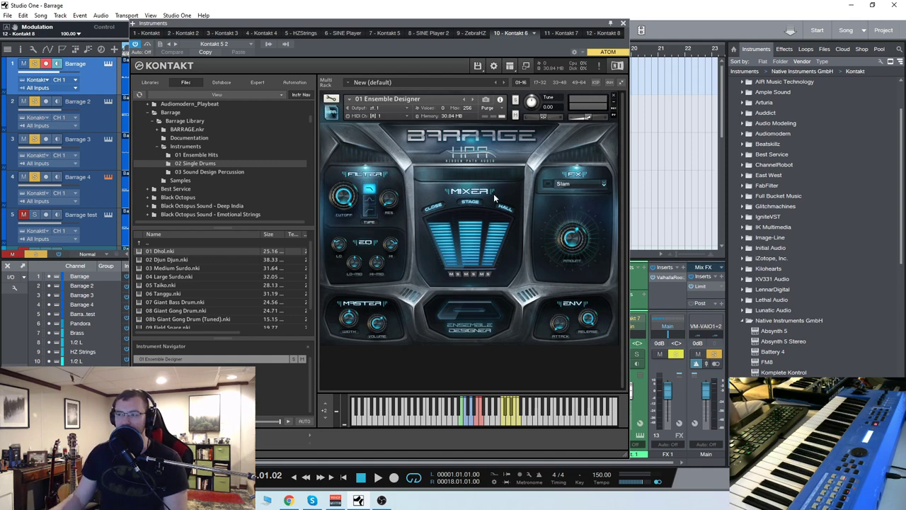
Step: Review the Ensemble Designer's available effect types, keep Slam selected, and close the Kontakt window
click(575, 184)
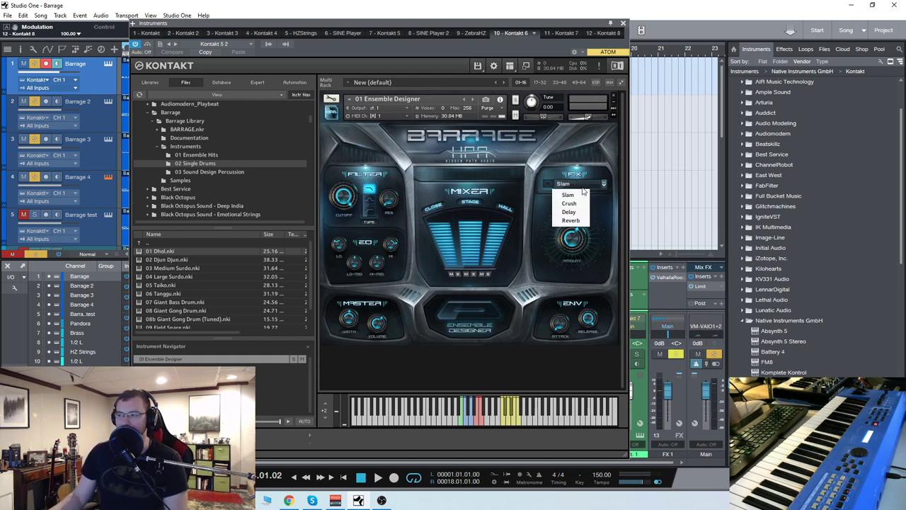
click(570, 194)
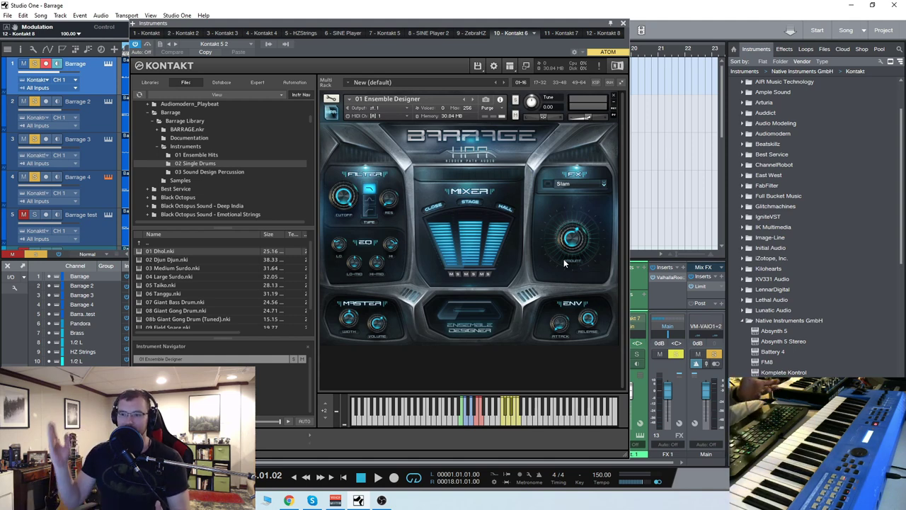
click(623, 24)
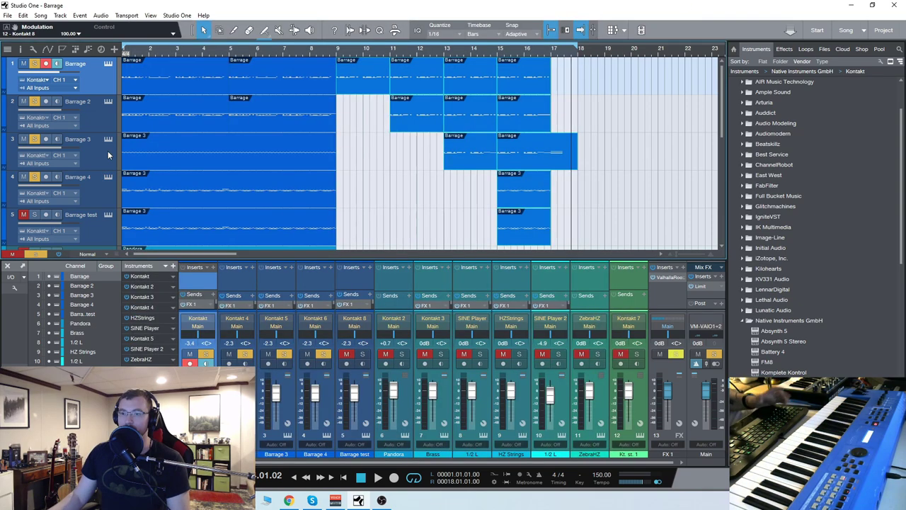
Step: Mute Barrage through Barrage 4 and play the soloed Barrage test track from the start of the song
click(24, 177)
click(24, 139)
click(23, 102)
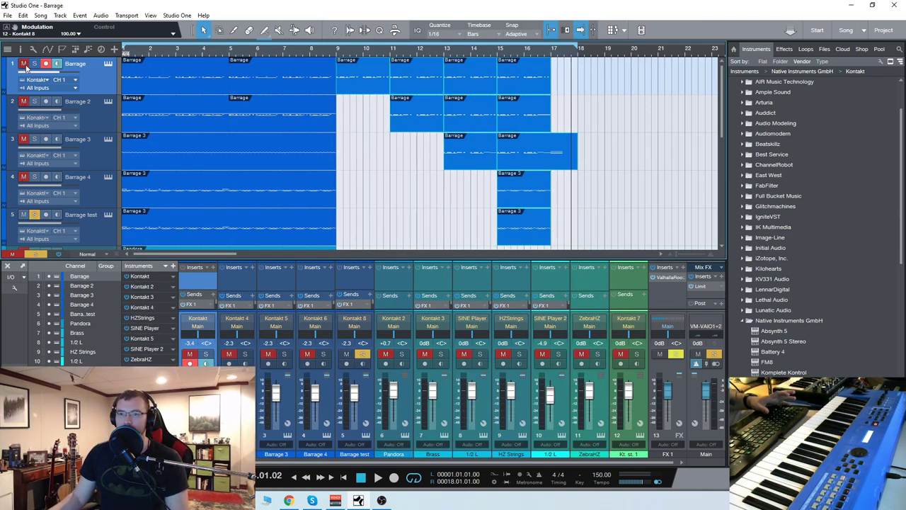
scroll(35, 80, down, 1)
click(46, 185)
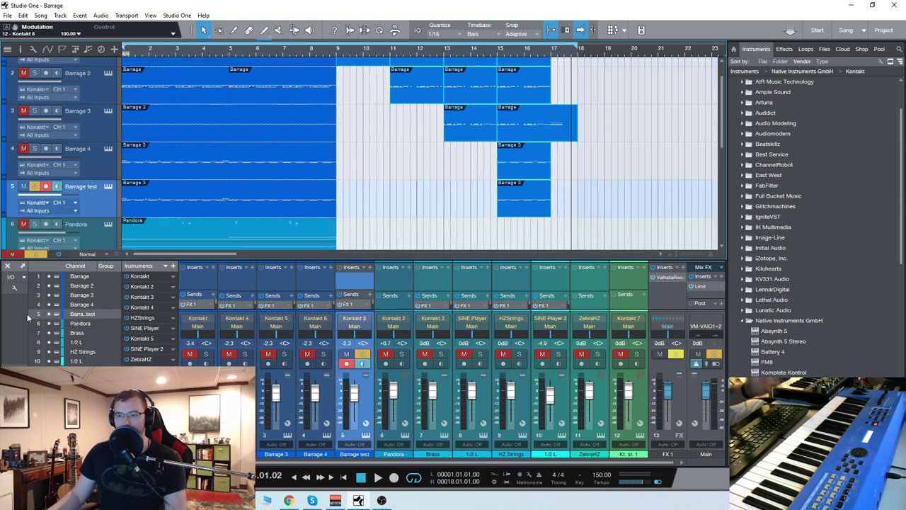
key(comma)
key(space)
Step: Pull the Hall and Stage mic volumes of Barrage test's Dhol instrument down to silence, then close its window
click(108, 186)
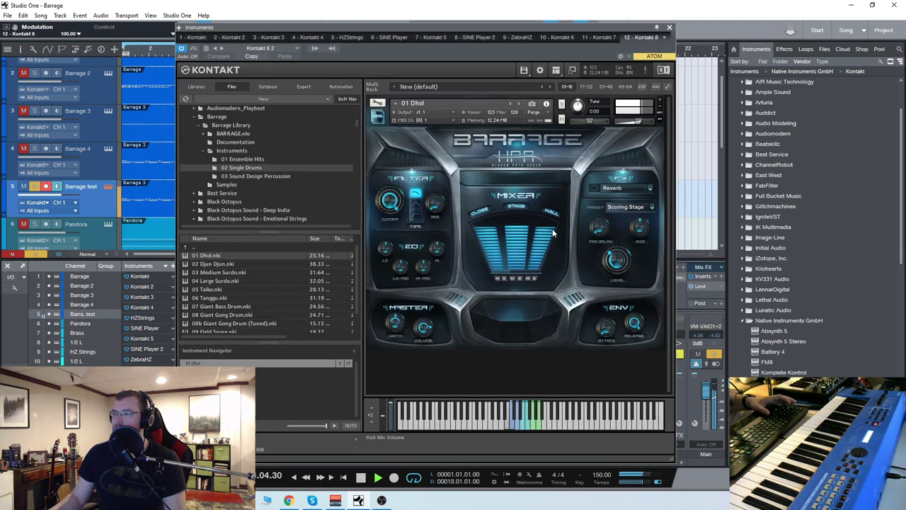
drag(549, 233, 529, 315)
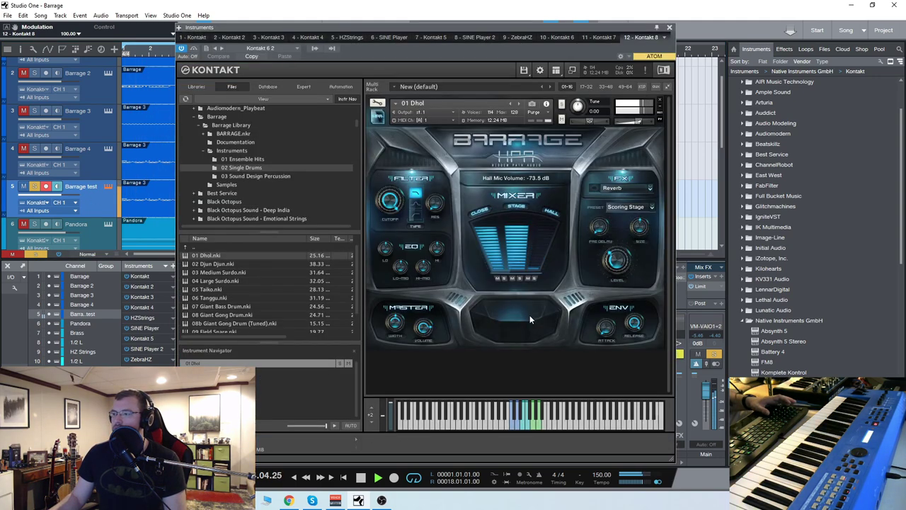
drag(535, 266, 531, 281)
drag(522, 232, 518, 361)
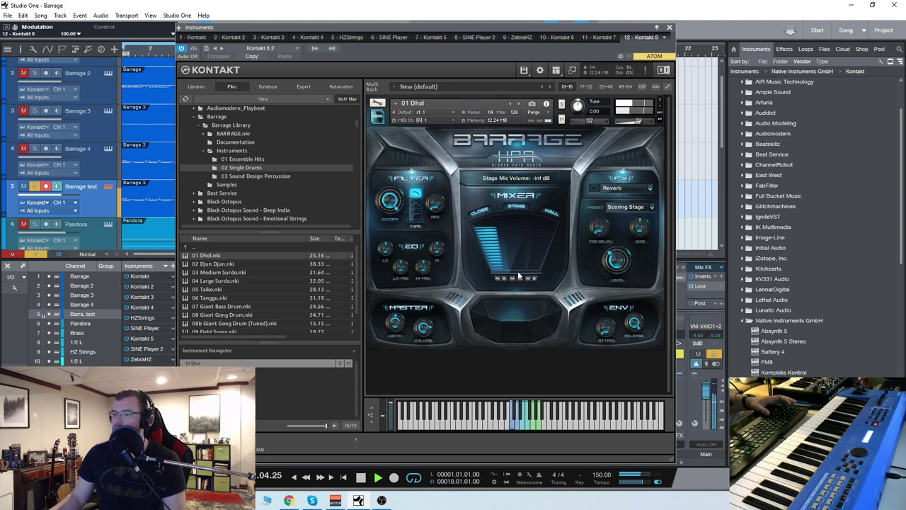
click(669, 28)
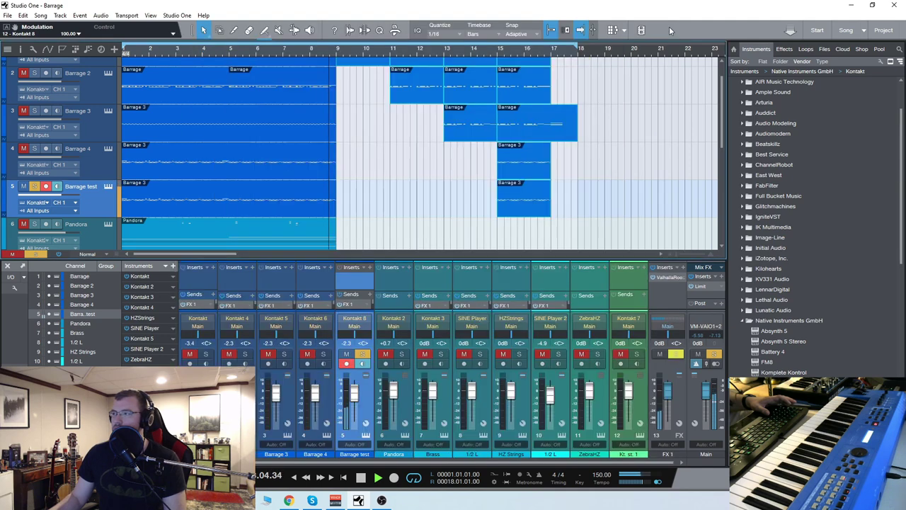
Step: Raise the velocities of all notes in the Barrage test event at bar 15, bringing the first note to 76.67
key(F2)
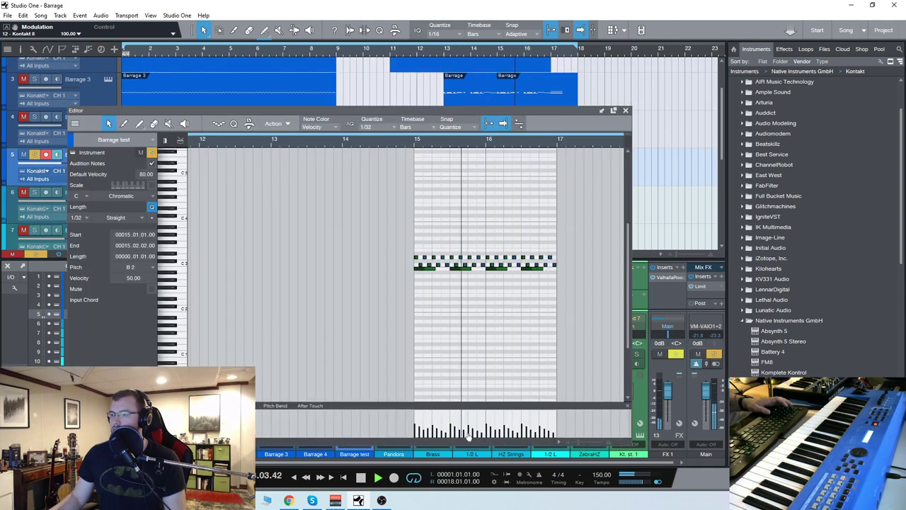
drag(470, 432, 470, 428)
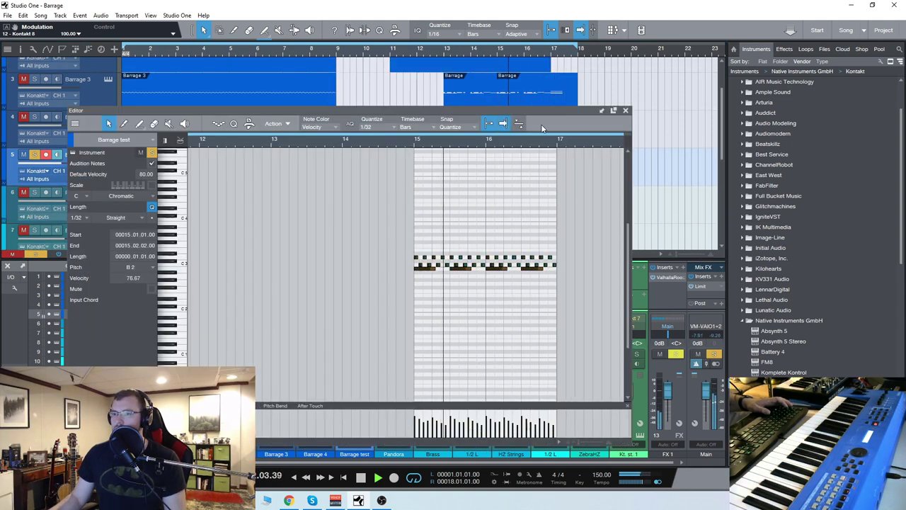
key(F2)
Step: Reopen the Dhol instrument and bring the Close, Stage and Hall mic volumes back up, with Hall at -0.2 dB
click(108, 154)
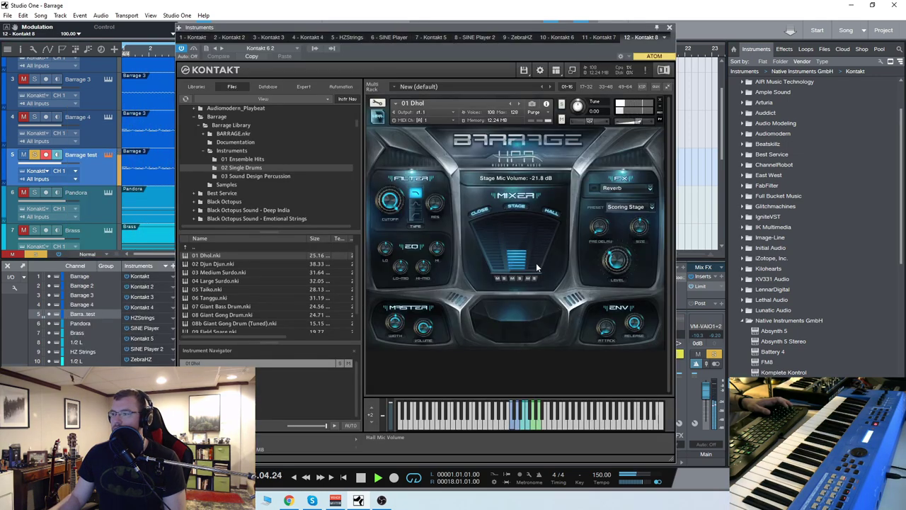
drag(559, 193, 565, 183)
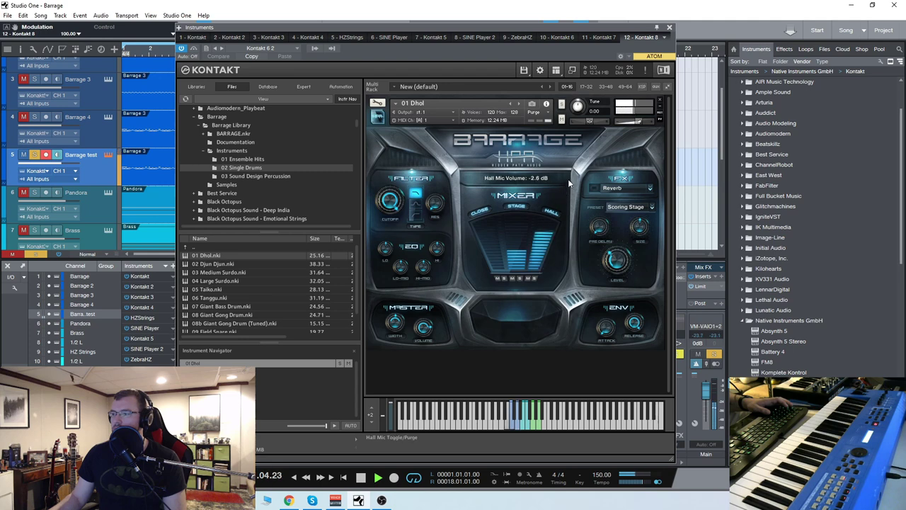
drag(506, 206, 508, 194)
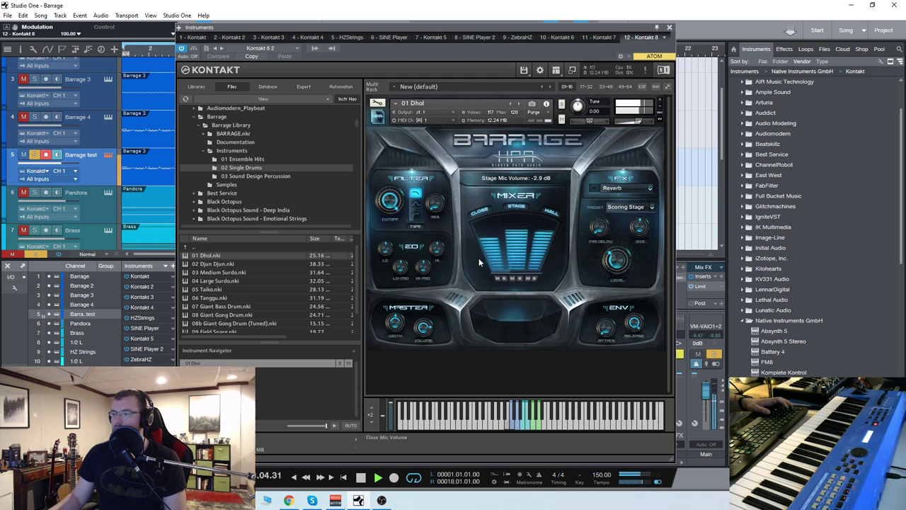
drag(478, 264, 493, 247)
drag(549, 235, 550, 227)
Step: Switch on the Dhol instrument's Reverb effect, stop playback, and audition a single drum key
click(594, 188)
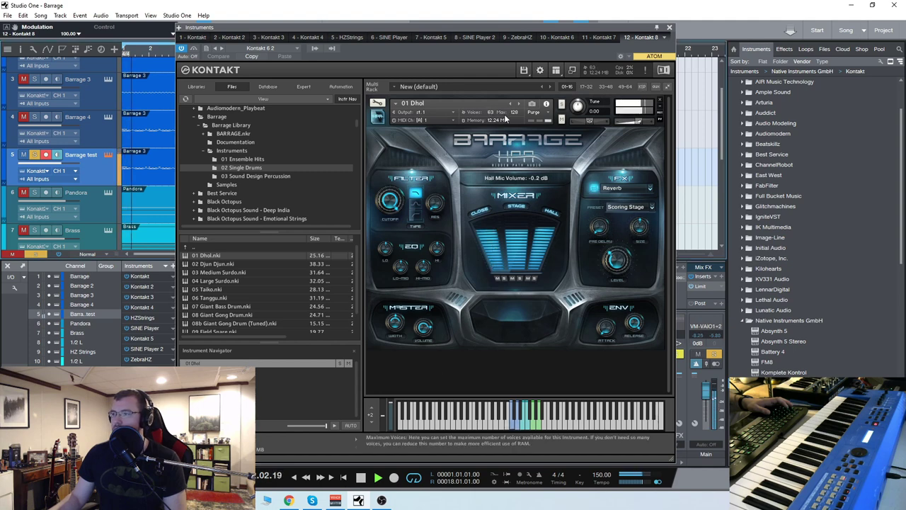
key(space)
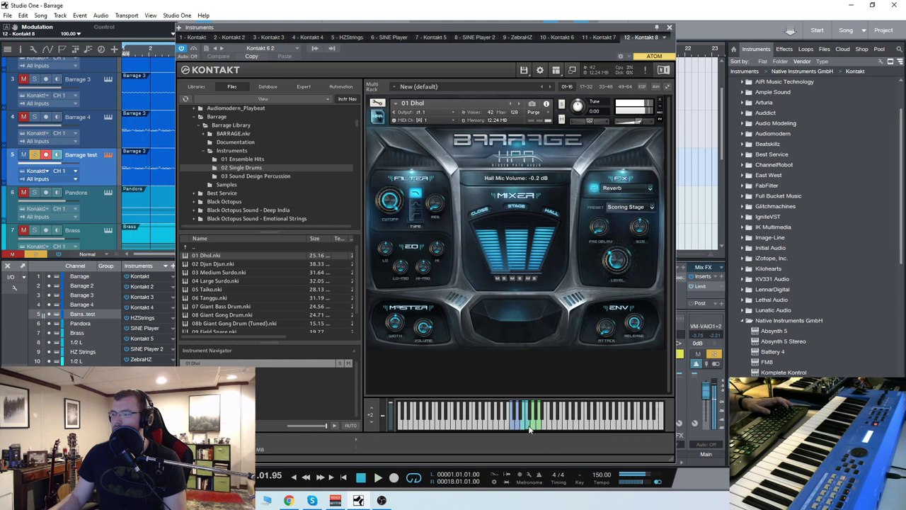
click(522, 426)
Step: Change the Dhol effect to Crush, try its amount at 98.8%, and lower it to 0%
click(648, 186)
drag(619, 243, 630, 135)
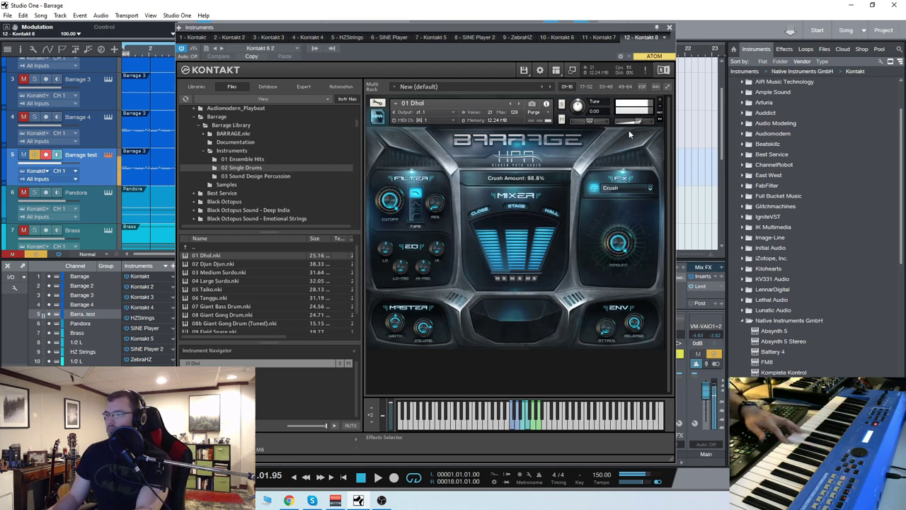
drag(628, 129, 595, 324)
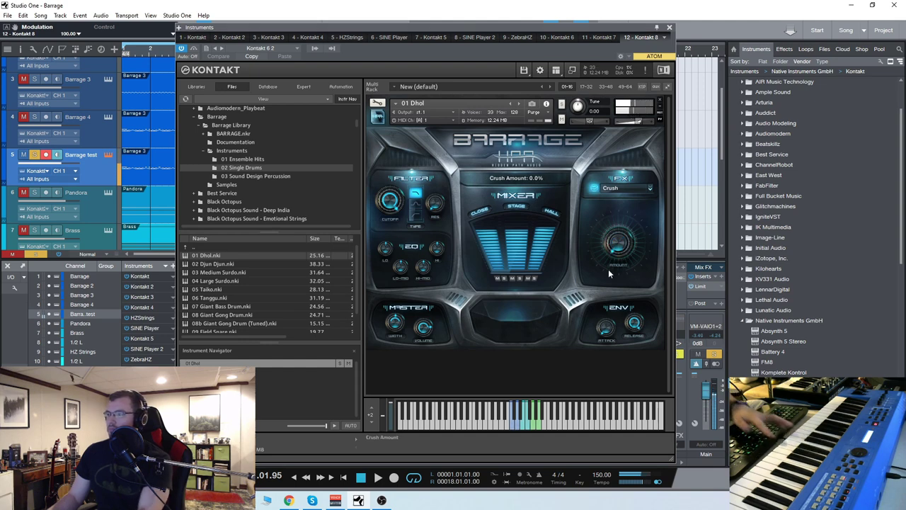
Step: Change the Dhol effect to Slam and set its amount to 100%
click(622, 188)
click(616, 200)
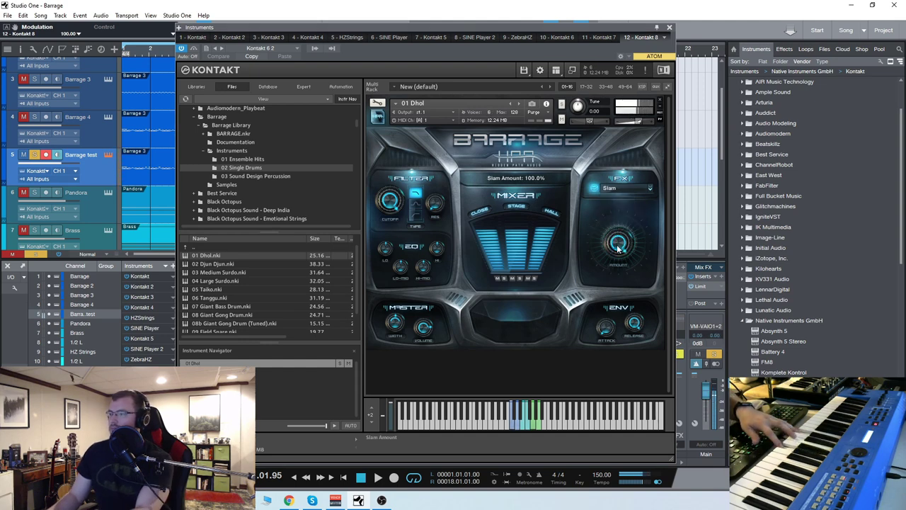
drag(618, 246, 601, 107)
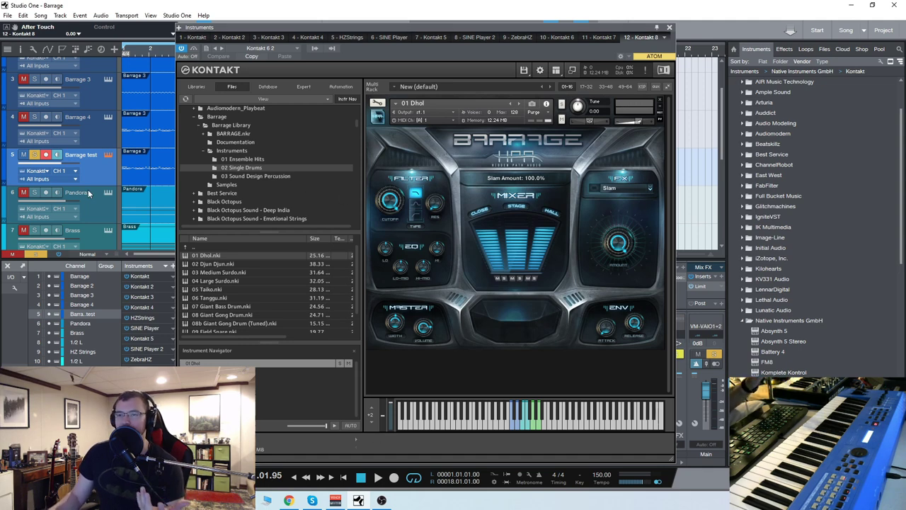
Step: Change the Dhol instrument's effect to Reverb on the Barrage test track and close the instrument window
click(97, 132)
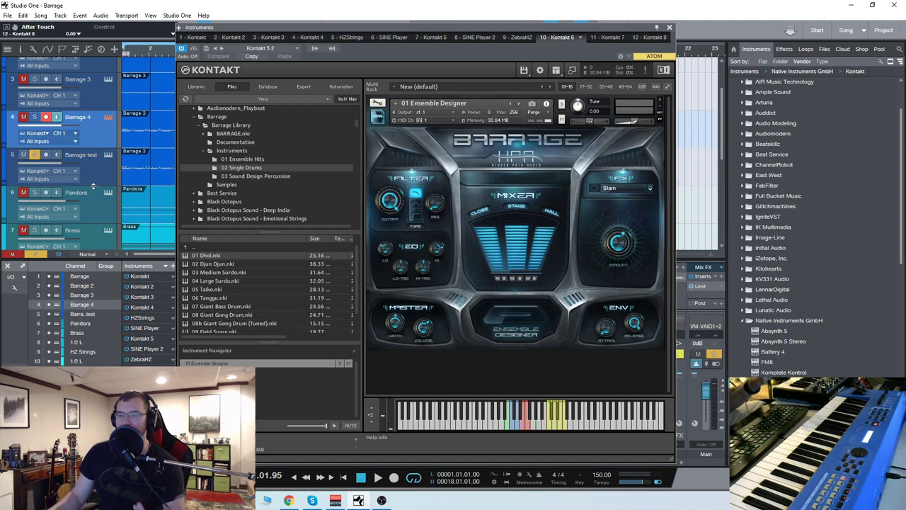
click(100, 166)
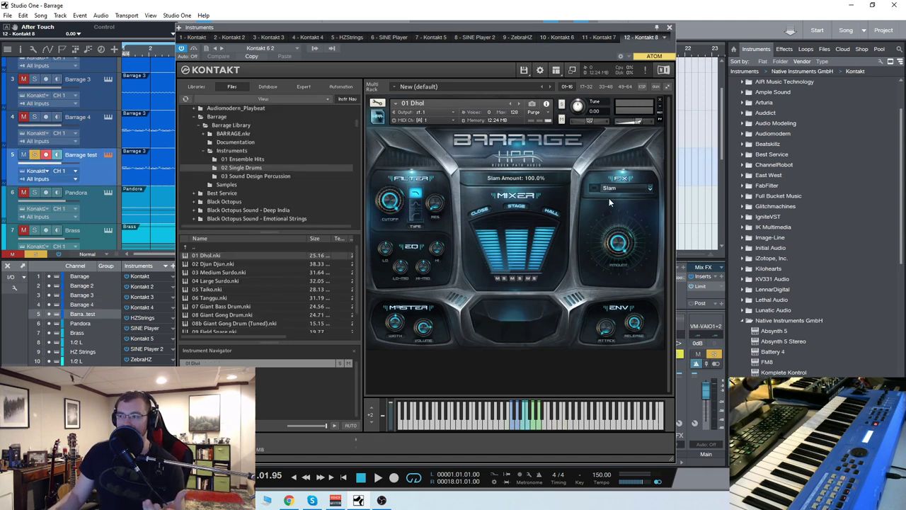
click(627, 190)
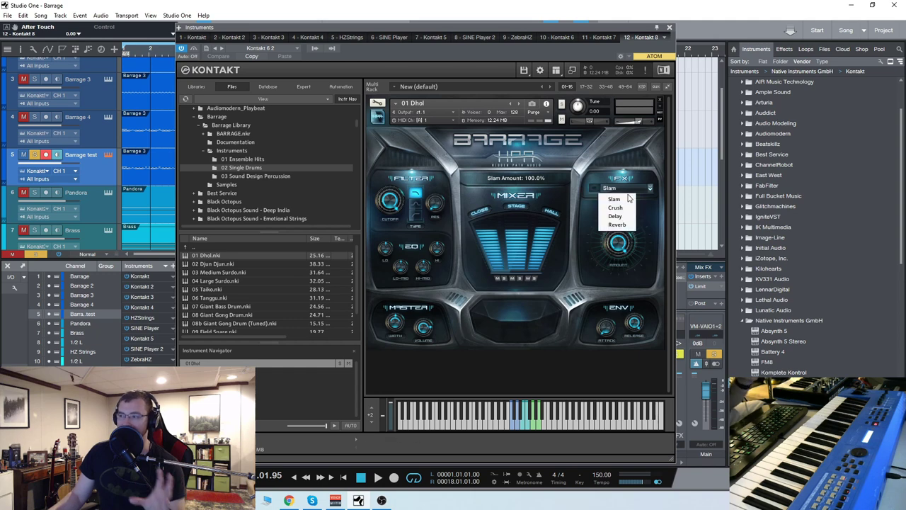
click(617, 225)
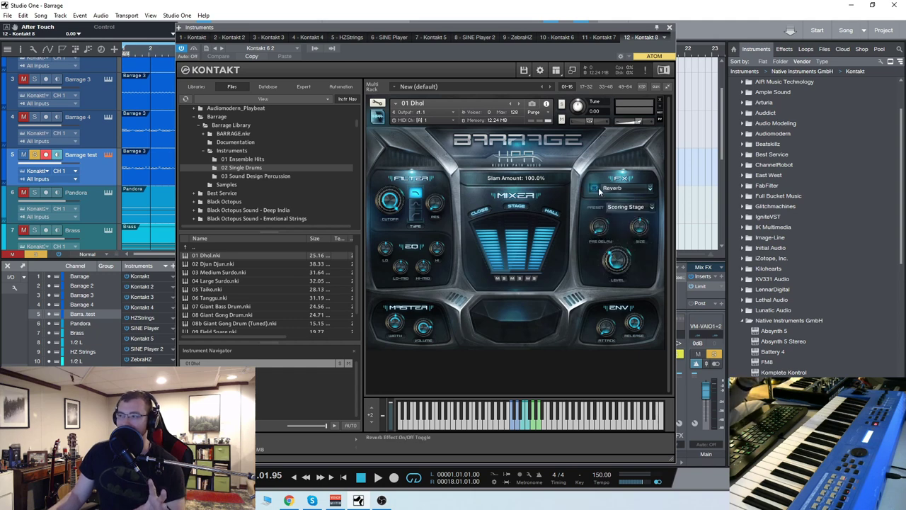
click(669, 29)
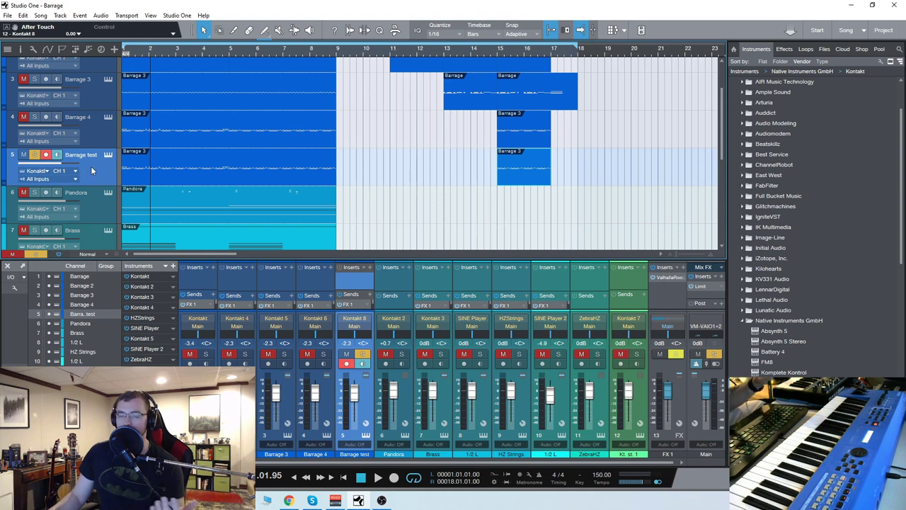
scroll(93, 170, up, 3)
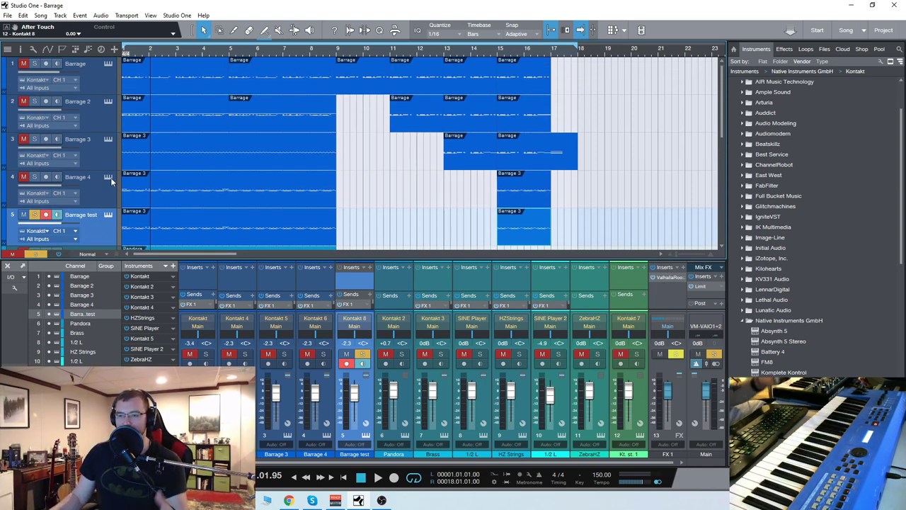
click(37, 186)
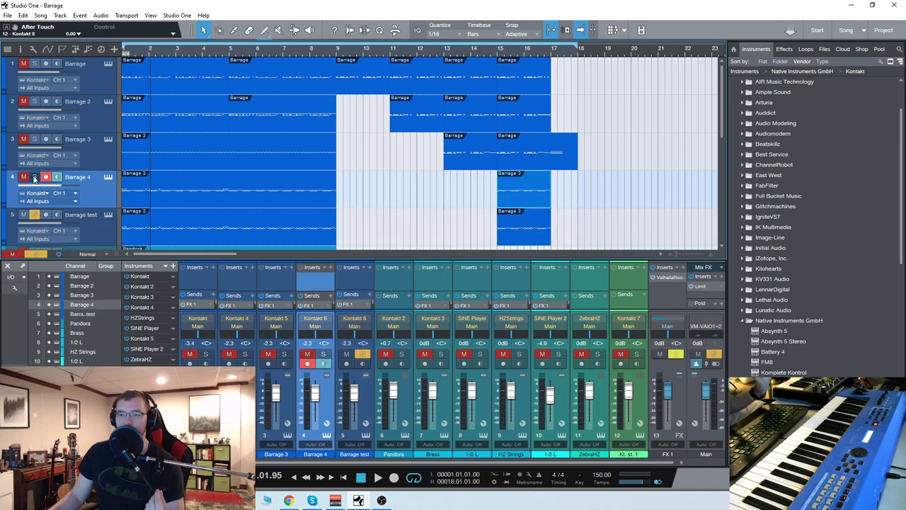
scroll(99, 202, down, 1)
click(102, 205)
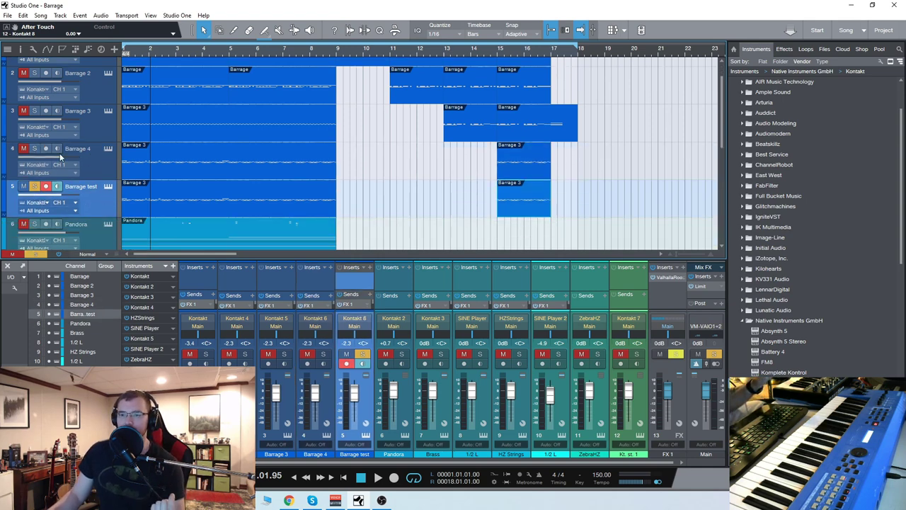
scroll(60, 155, up, 1)
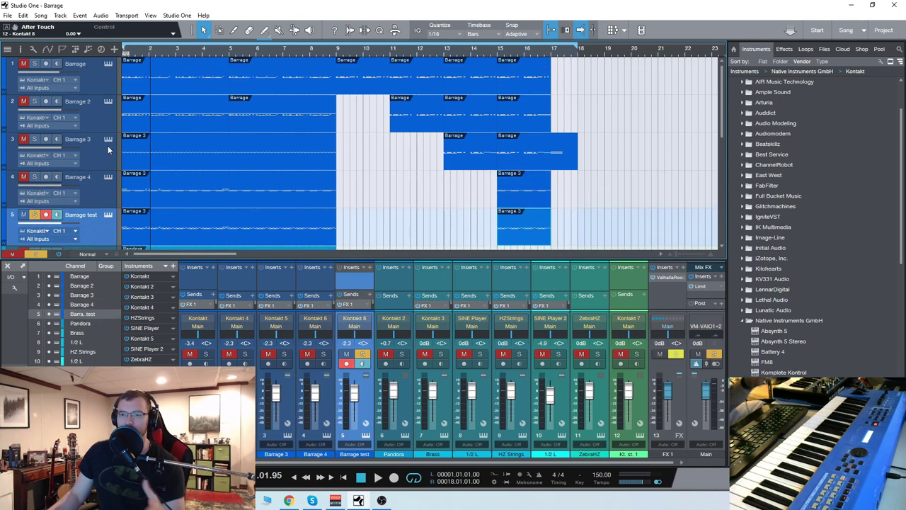
Step: Reopen the Barrage test instrument, replace Dhol with 02 Djun Djun, and return the playback position to the song start
click(108, 215)
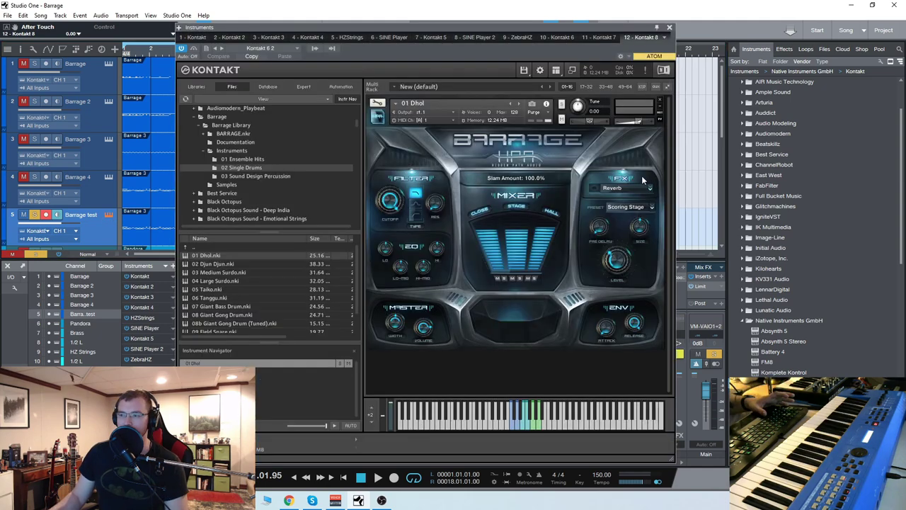
drag(520, 28, 440, 22)
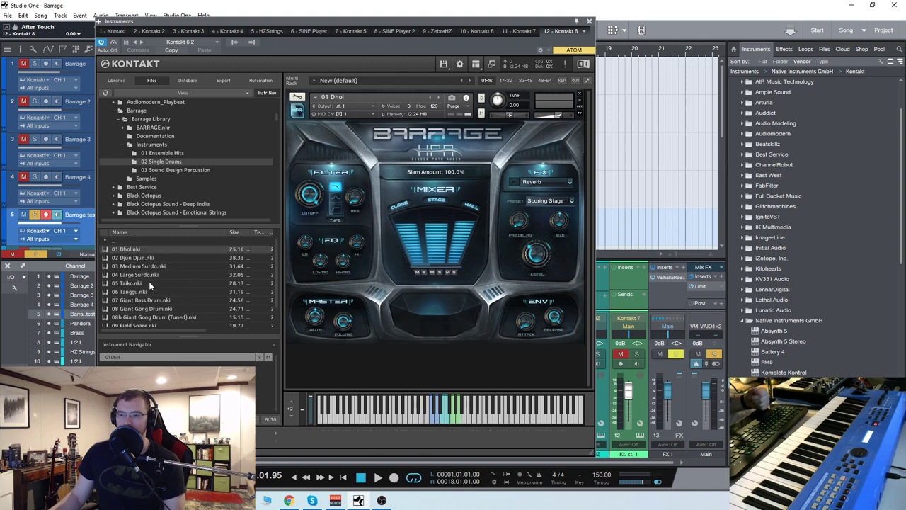
click(439, 97)
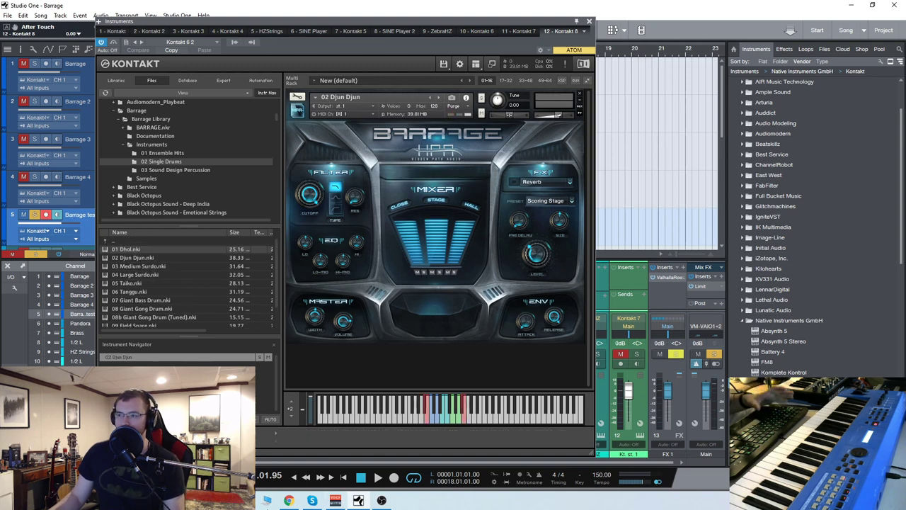
click(296, 478)
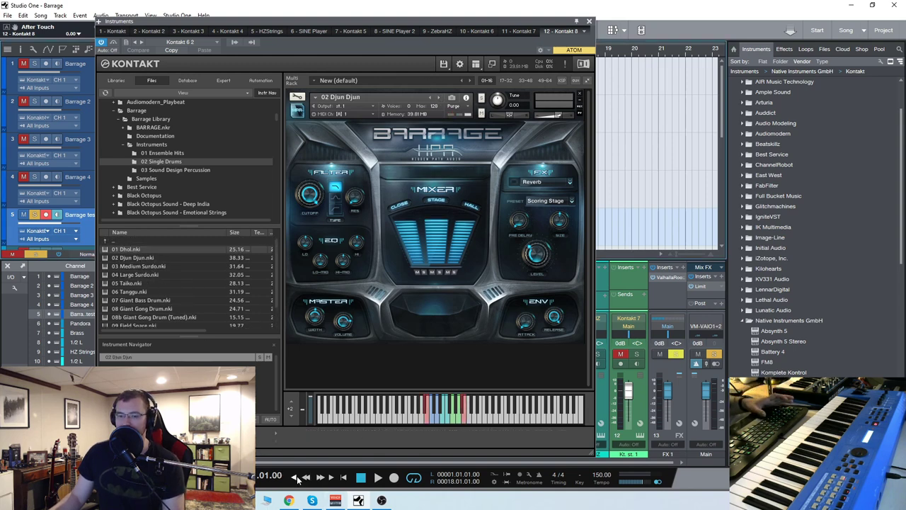
Step: Play the Barrage test track and audition Djun Djun with its Stage mic at -inf dB, restoring it to -2.0 dB
click(590, 22)
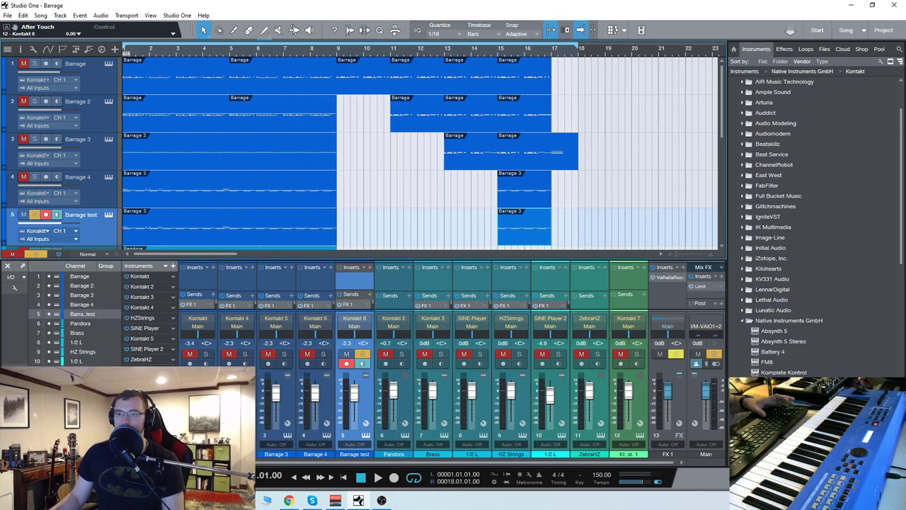
scroll(114, 184, down, 1)
key(space)
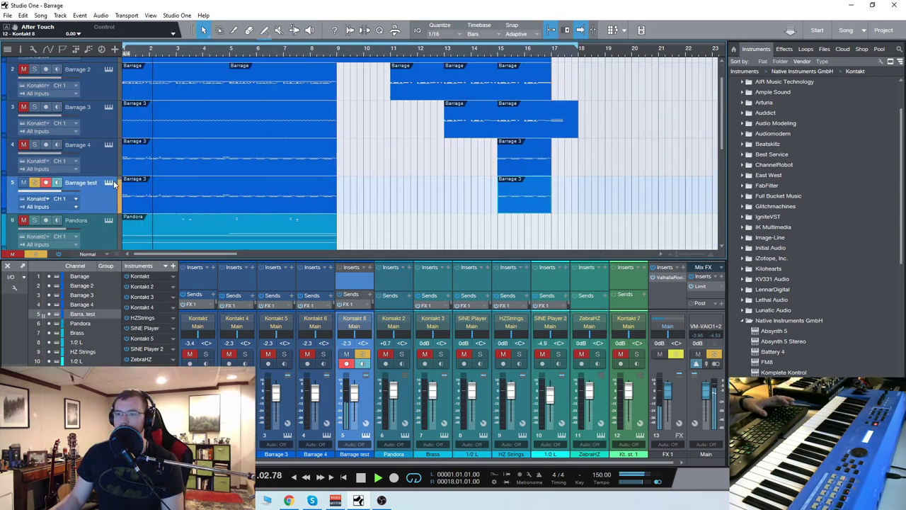
click(109, 183)
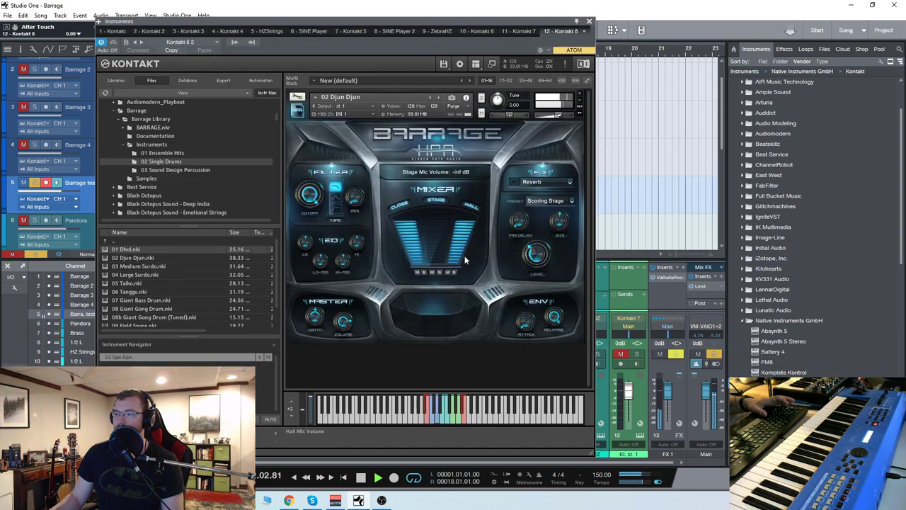
drag(466, 254, 436, 174)
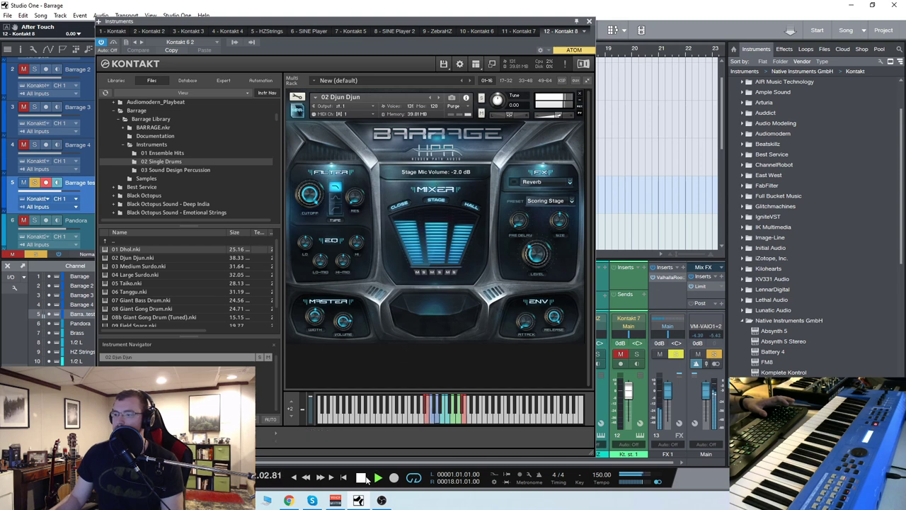
Step: Load 03 Medium Surdo and audition it during playback, lowering its Stage mic to -61.1 dB and restoring it to -2.0 dB
click(439, 97)
key(space)
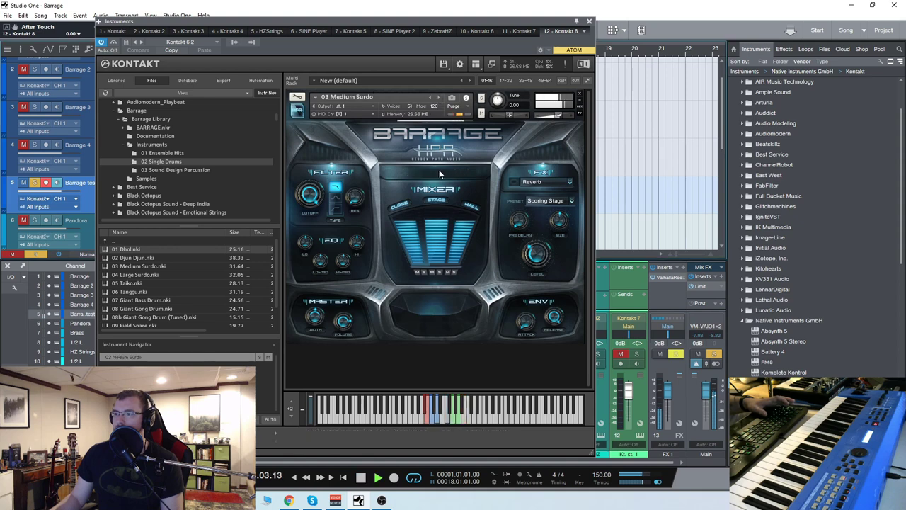
drag(436, 226, 466, 265)
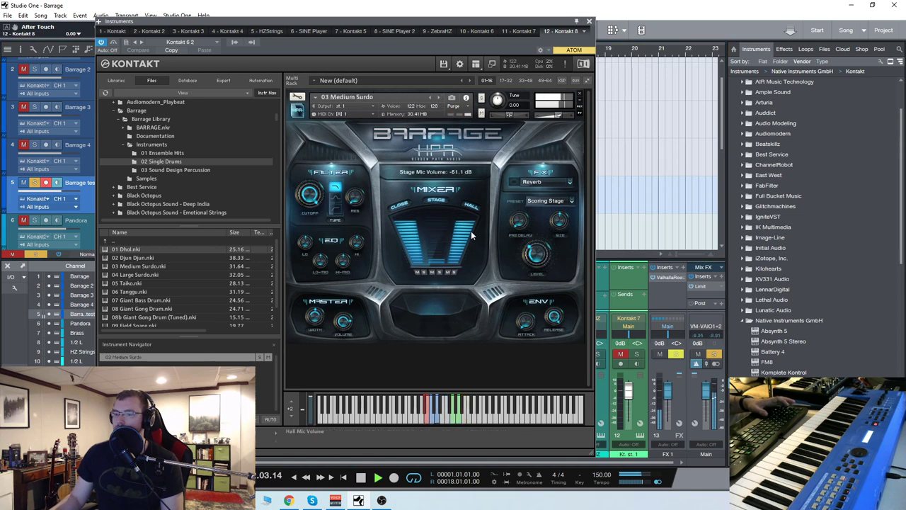
drag(439, 253, 441, 183)
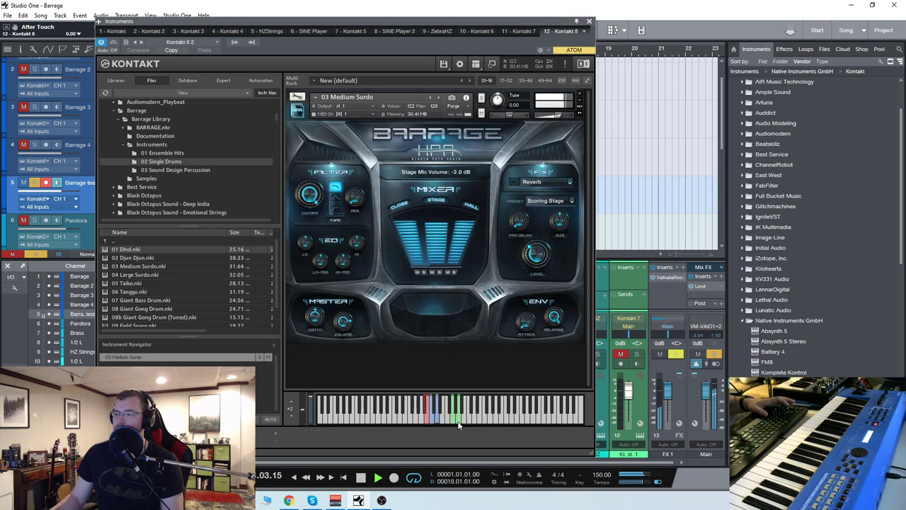
Step: Audition the drum's mapped keys, play the track with 04 Large Surdo, and stop playback
key(space)
click(459, 414)
click(459, 416)
click(454, 421)
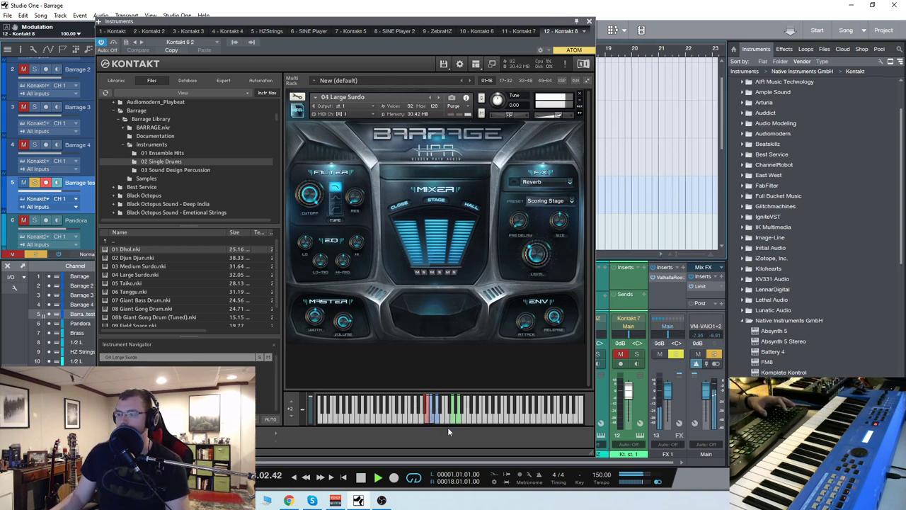
key(space)
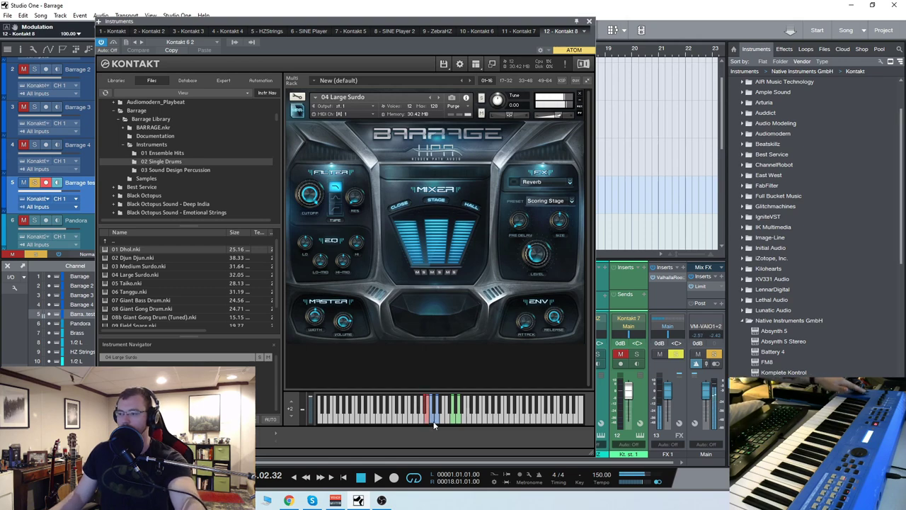
Step: Open the first clip of the Barrage test track in the note editor and delete all its notes
click(589, 21)
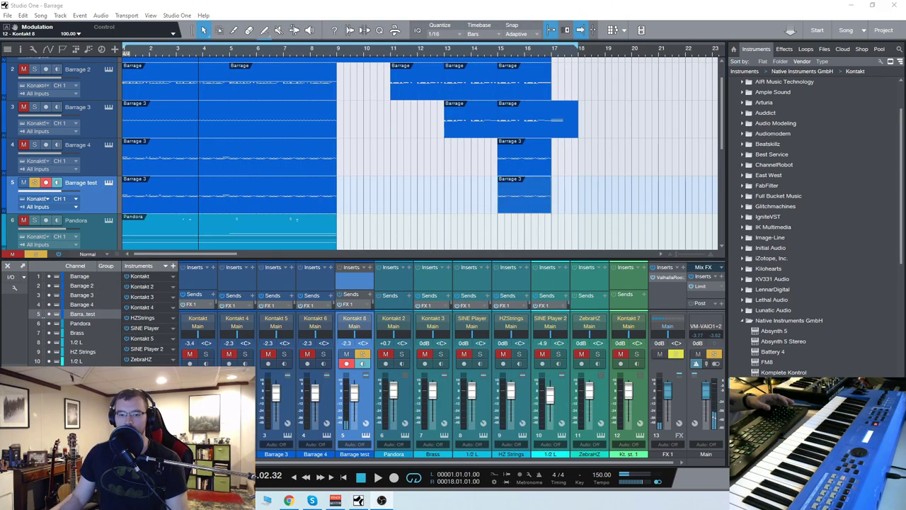
double_click(130, 198)
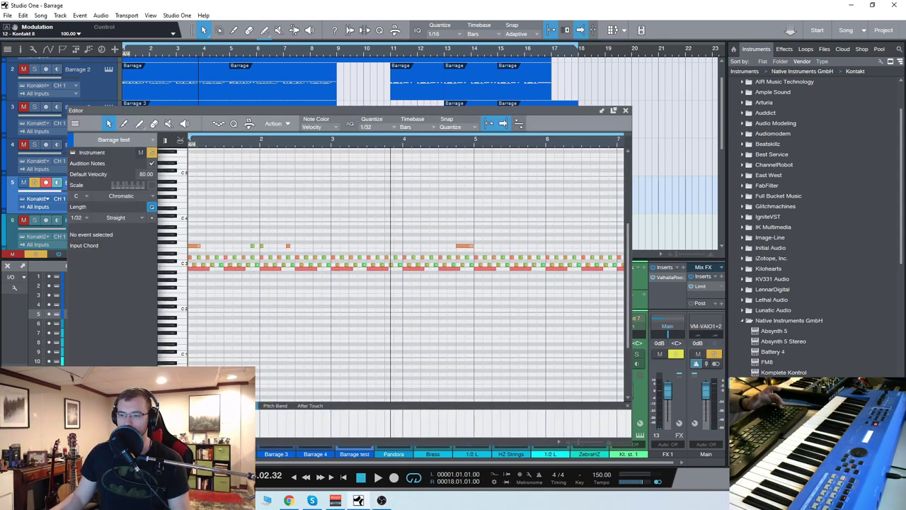
drag(405, 106, 428, 69)
key(w)
key(w)
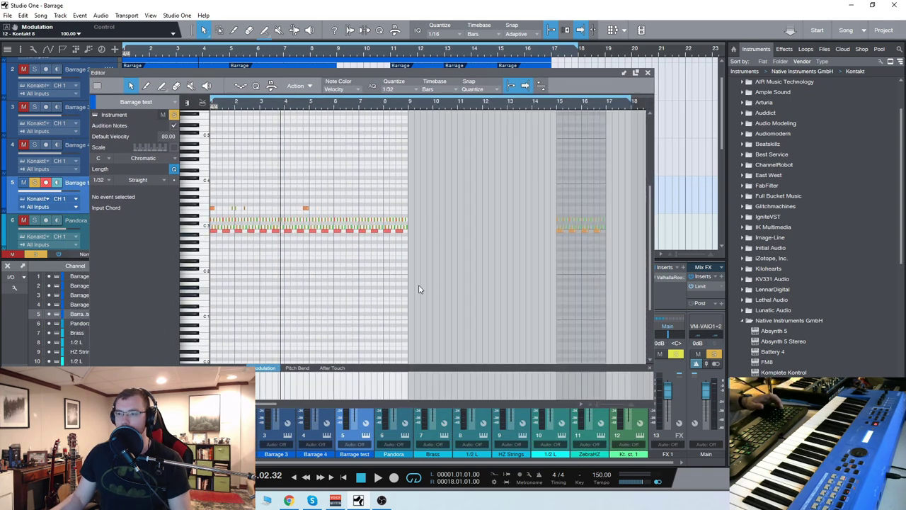
drag(473, 286, 210, 231)
drag(469, 230, 228, 168)
key(Delete)
Step: Enter two consecutive notes of about two bars each from bar 1, the second on C3, with modulation rising to bar 3
drag(445, 258, 16, 122)
drag(403, 233, 259, 252)
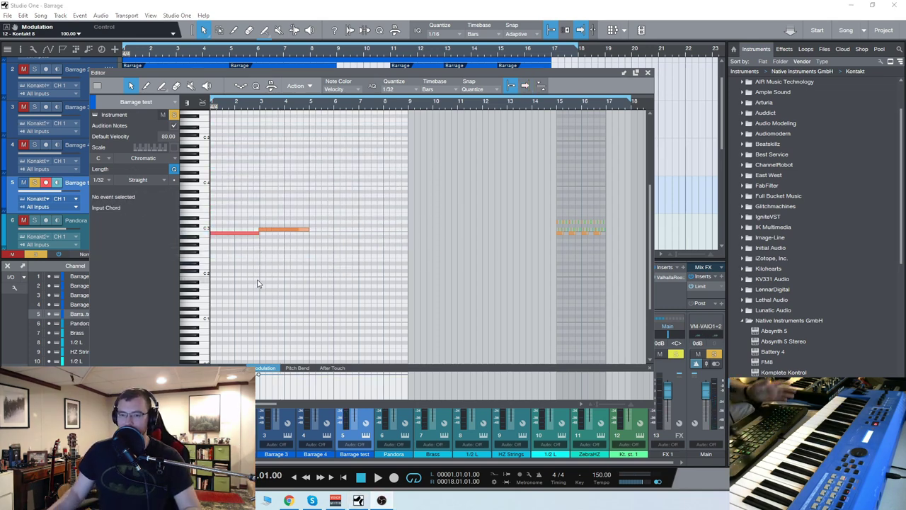
click(269, 231)
drag(269, 231, 272, 232)
scroll(256, 231, up, 5)
scroll(308, 234, down, 5)
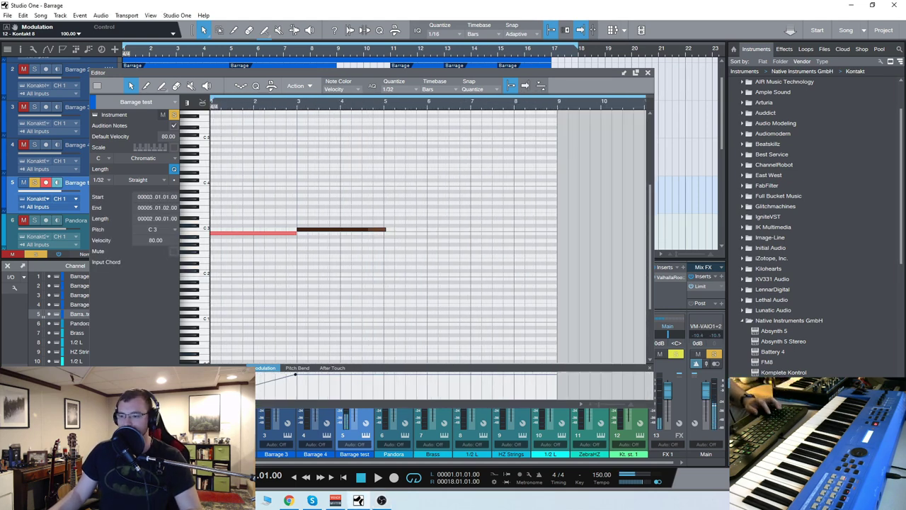
Step: Listen to the two long notes with the note editor maximized, restore the editor's size, and stop playback
key(alt+Tab)
double_click(358, 74)
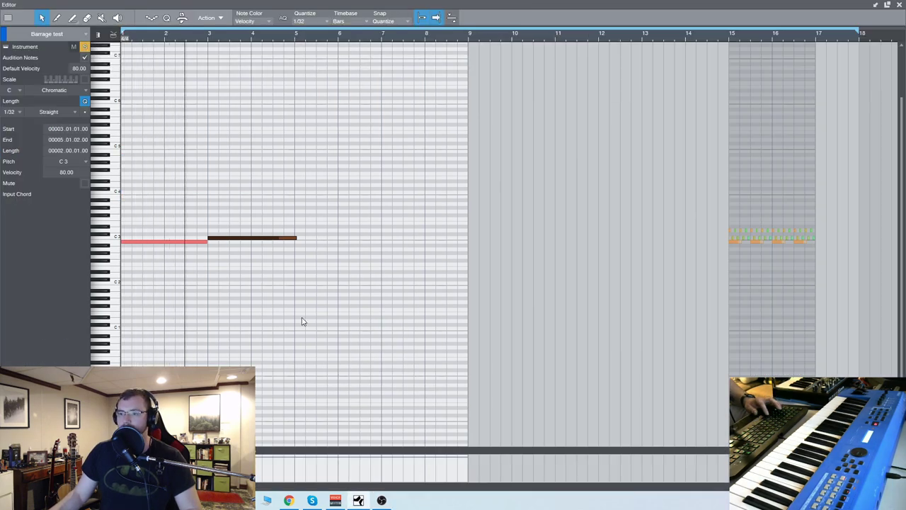
click(887, 5)
key(space)
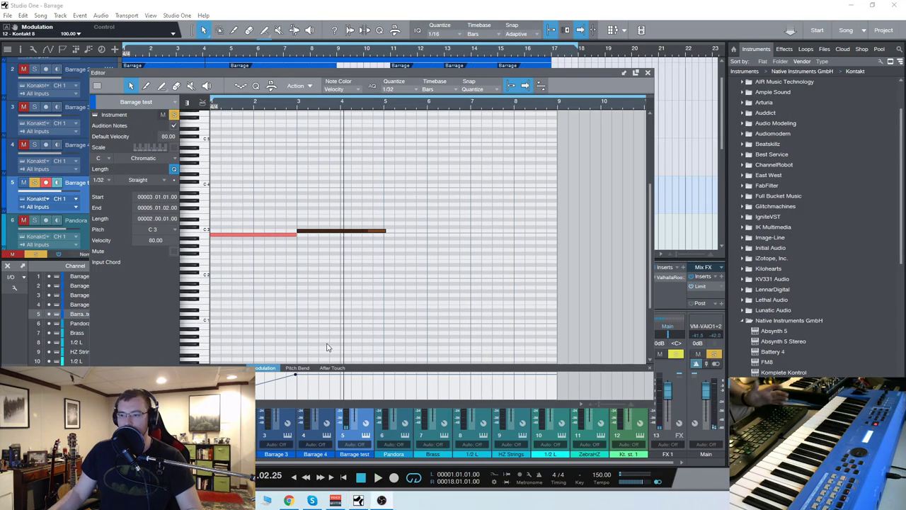
Step: Close the note editor and delete the first clip from the Barrage test track
click(648, 72)
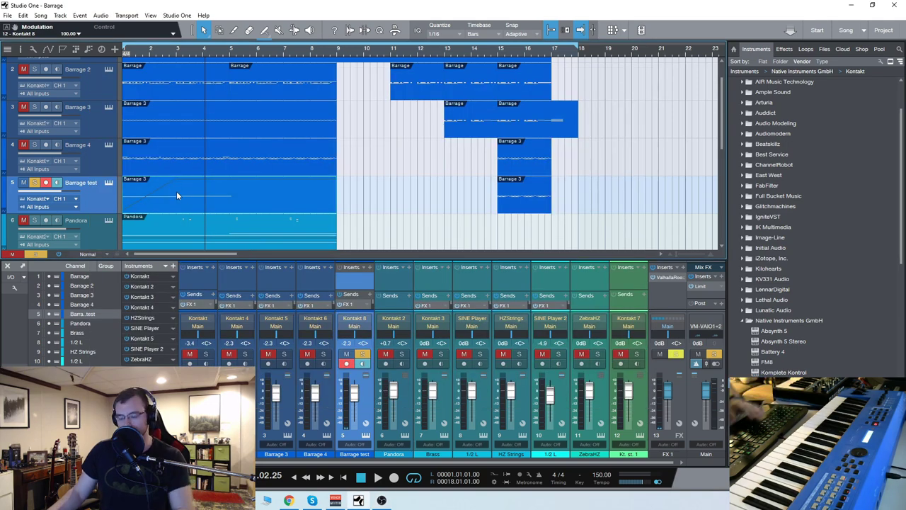
key(Delete)
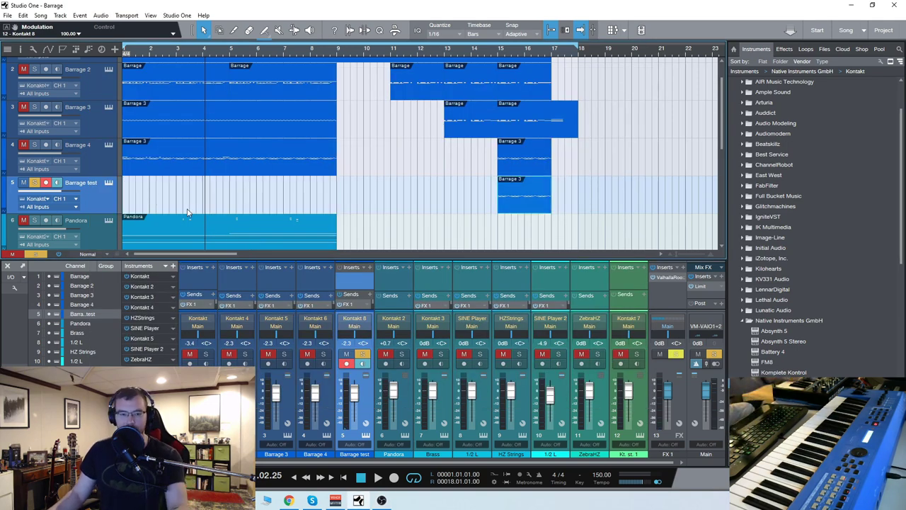
Step: Reopen the Barrage test instrument, browse to the 03 Sound Design Percussion folder, and remove Large Surdo from the rack
click(109, 182)
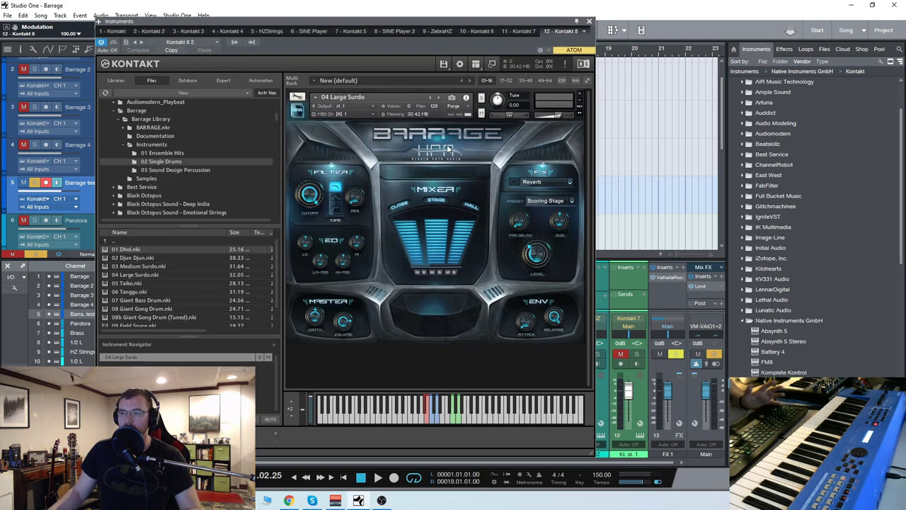
scroll(147, 298, down, 1)
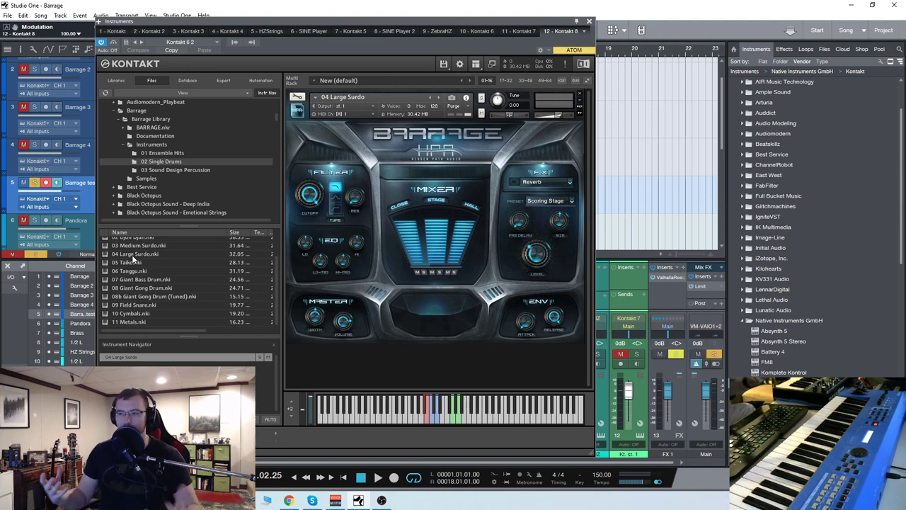
click(167, 171)
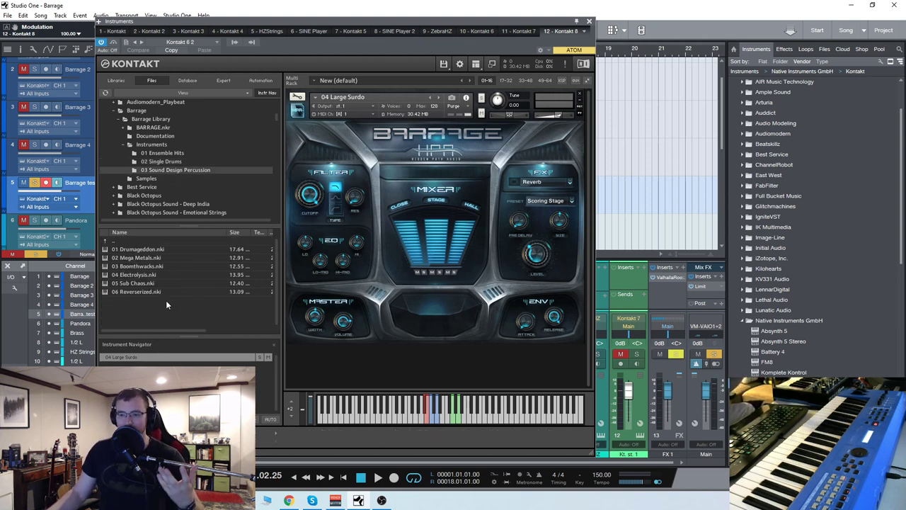
click(580, 94)
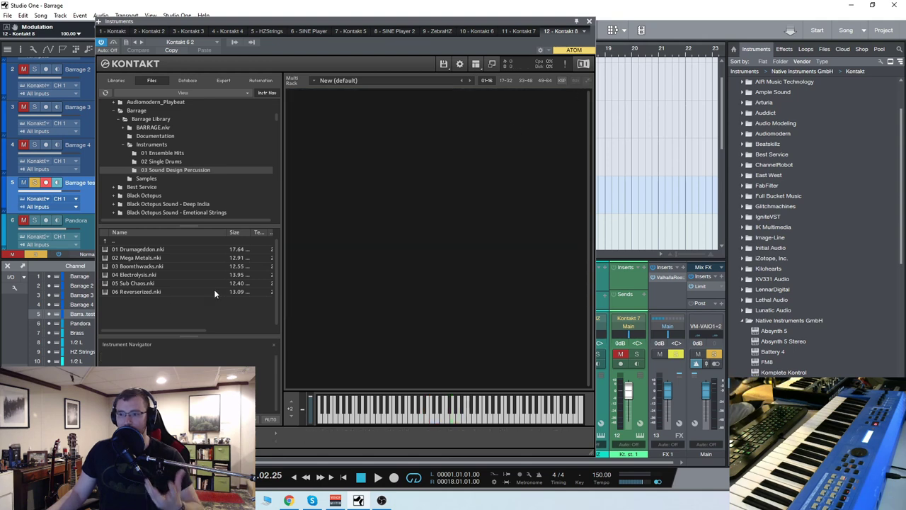
Step: Load 03 Boomthwacks into the rack and audition several of its playable keys across the highlighted range
double_click(143, 267)
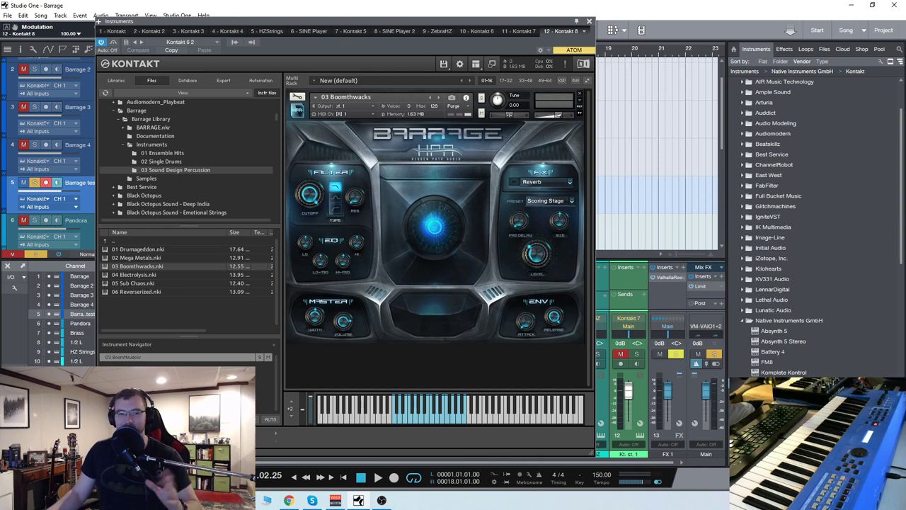
click(405, 422)
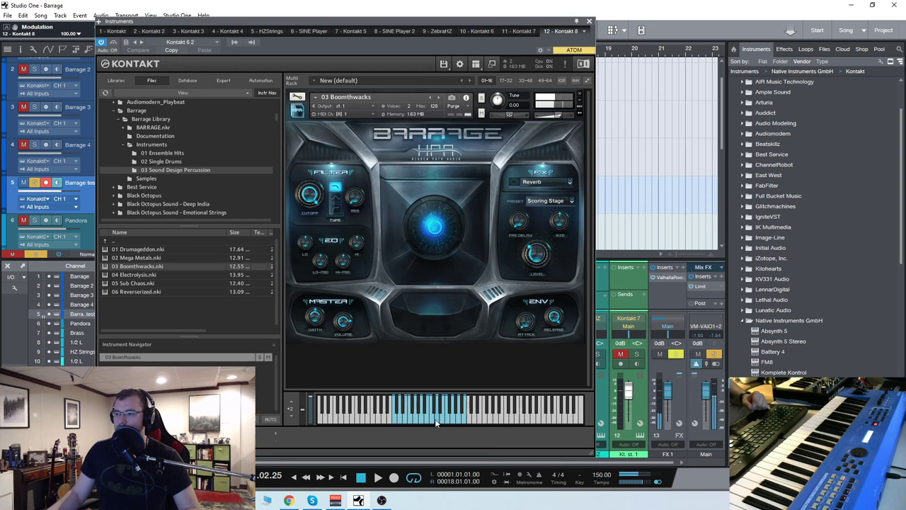
click(436, 421)
click(464, 423)
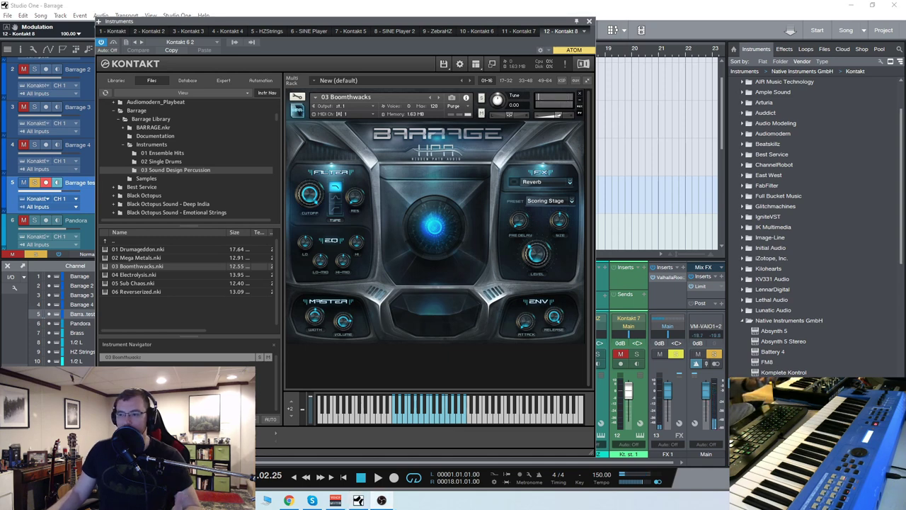
Step: Replace Boomthwacks in the rack with 01 Drumageddon and audition one of its keys
click(580, 94)
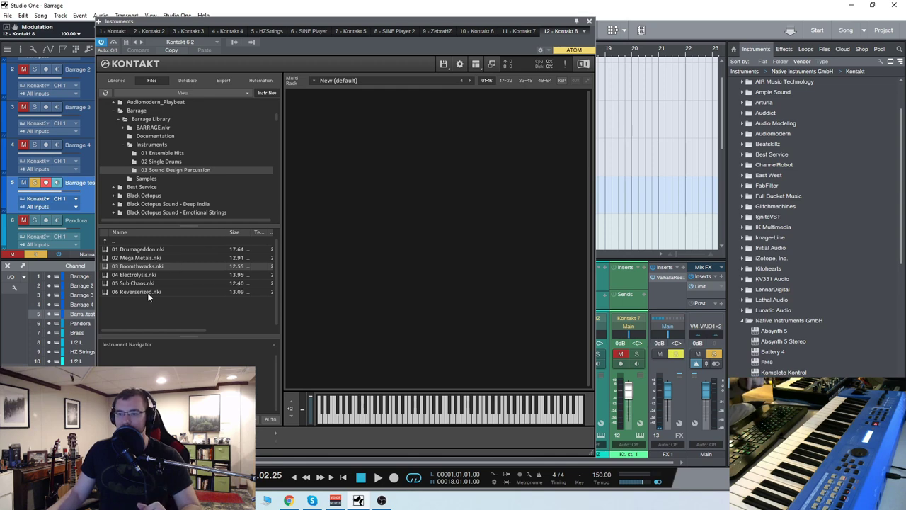
click(157, 251)
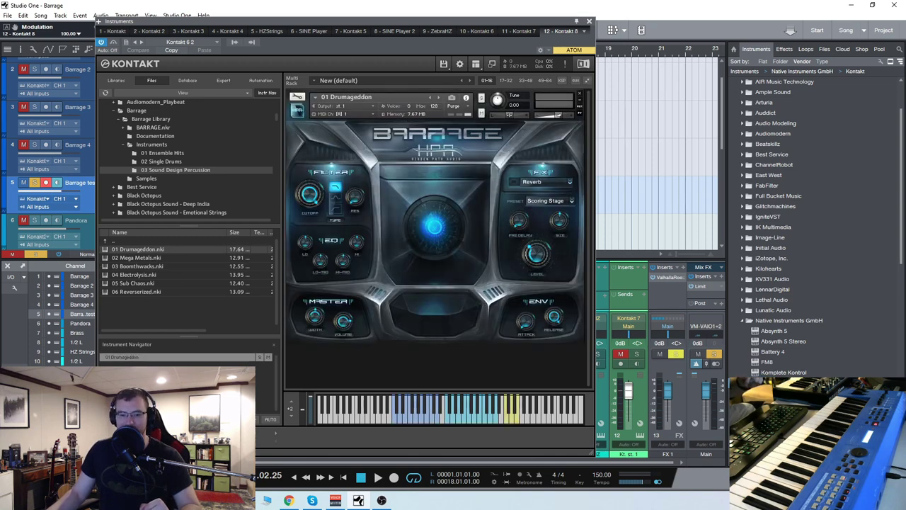
click(436, 416)
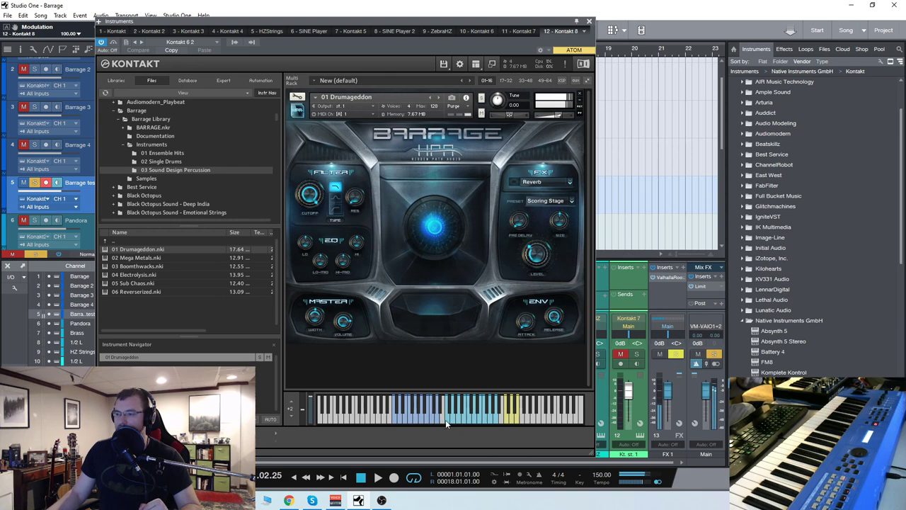
Step: Close the instrument window and copy the Barrage 4 track's first clip onto the Barrage test track at bar 1
click(588, 21)
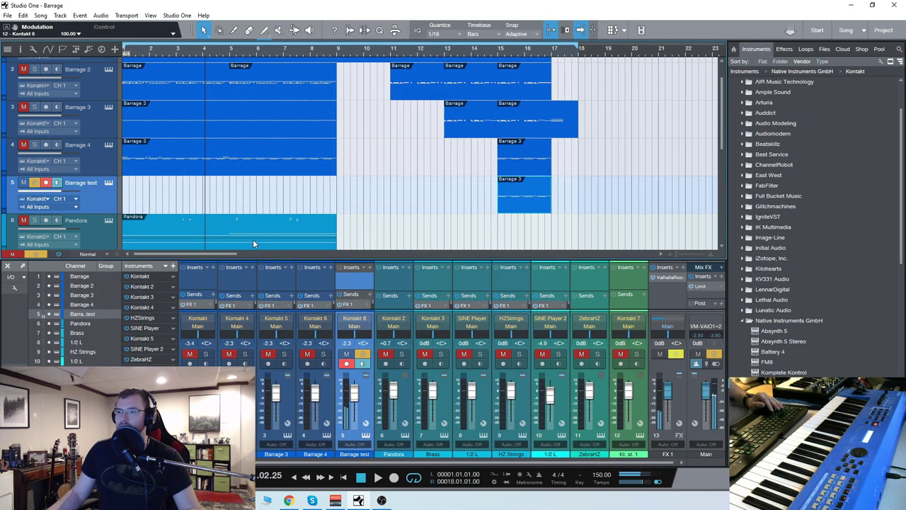
key(Up)
drag(162, 178, 158, 197)
click(60, 197)
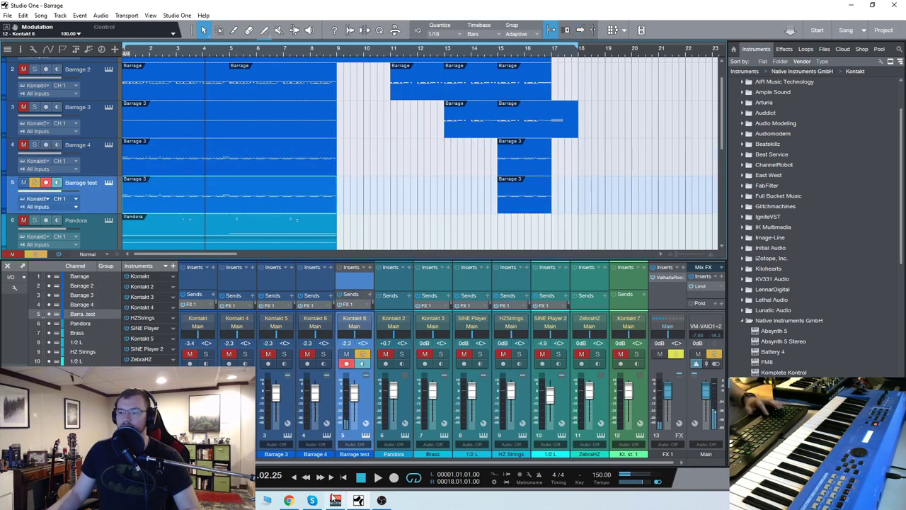
Step: Listen to the copied Barrage test clip with its notes open in the note editor, and stop playback
key(space)
double_click(148, 203)
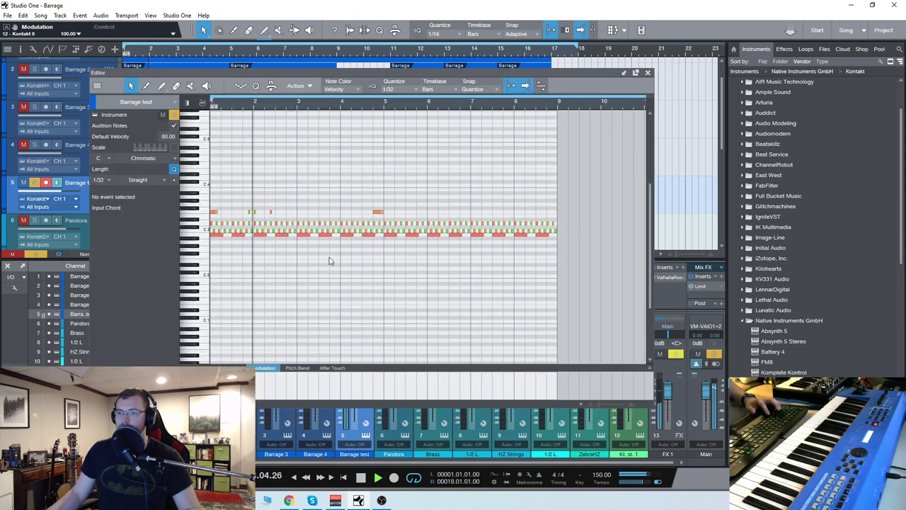
key(space)
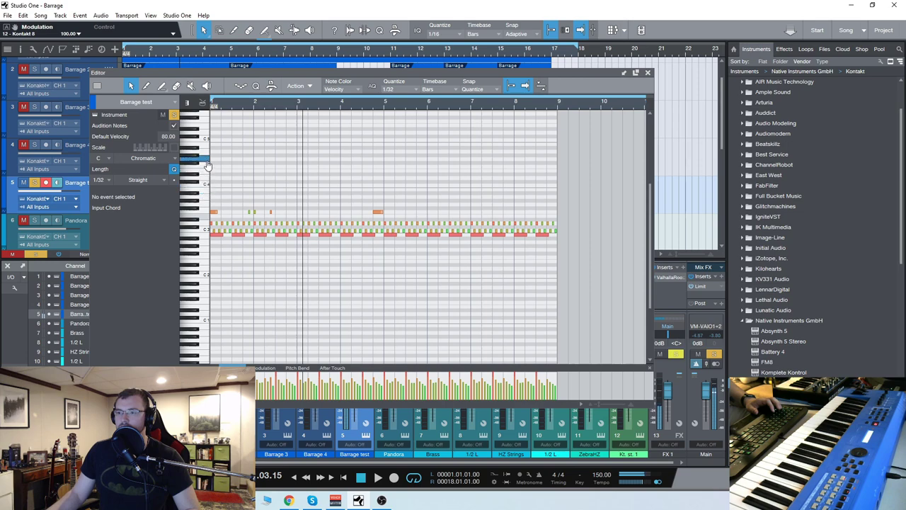
Step: Raise all the clip's notes so the bottom row sits on G3, lower them two semitones, and play from the start
drag(593, 291, 213, 113)
drag(218, 233, 218, 203)
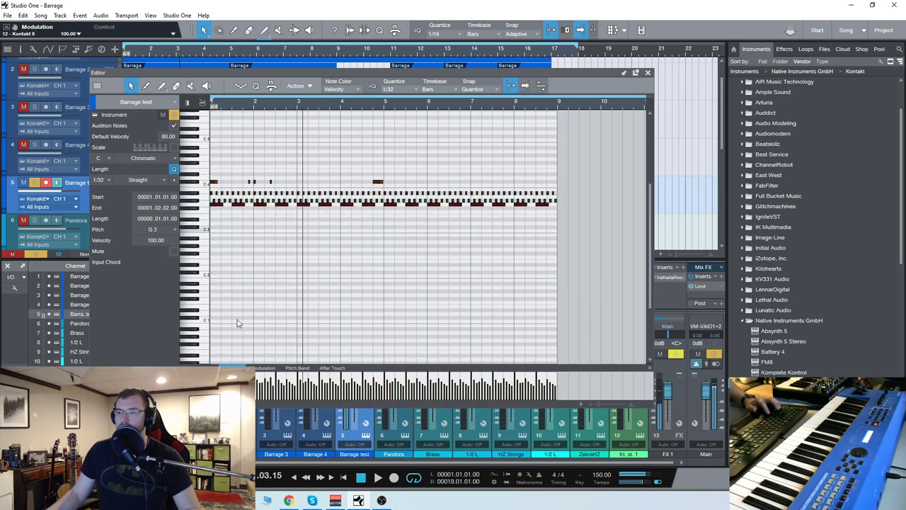
click(293, 478)
key(Down)
key(Down)
key(space)
click(368, 299)
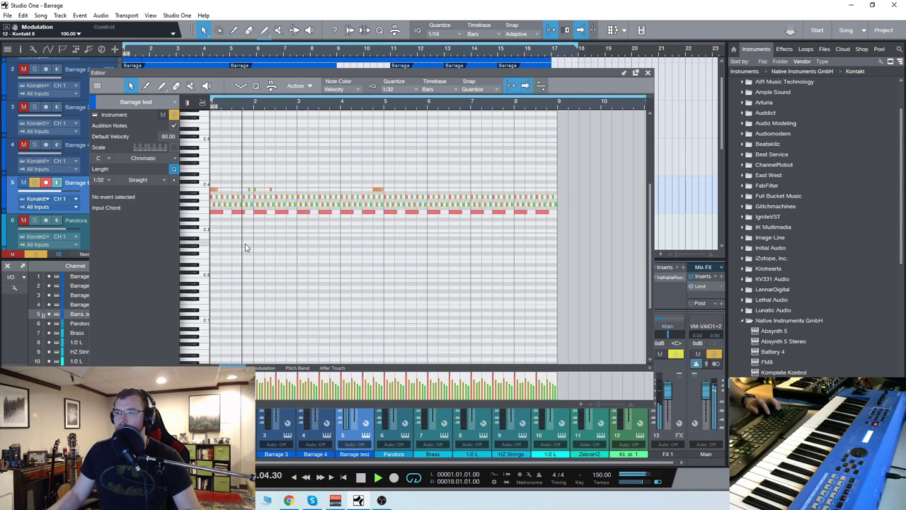
Step: Lower the clip's notes so the bottom row sits on C3, with the upper two rows spaced farther above the lower two
drag(577, 239, 211, 110)
key(space)
drag(261, 215, 259, 226)
click(236, 205)
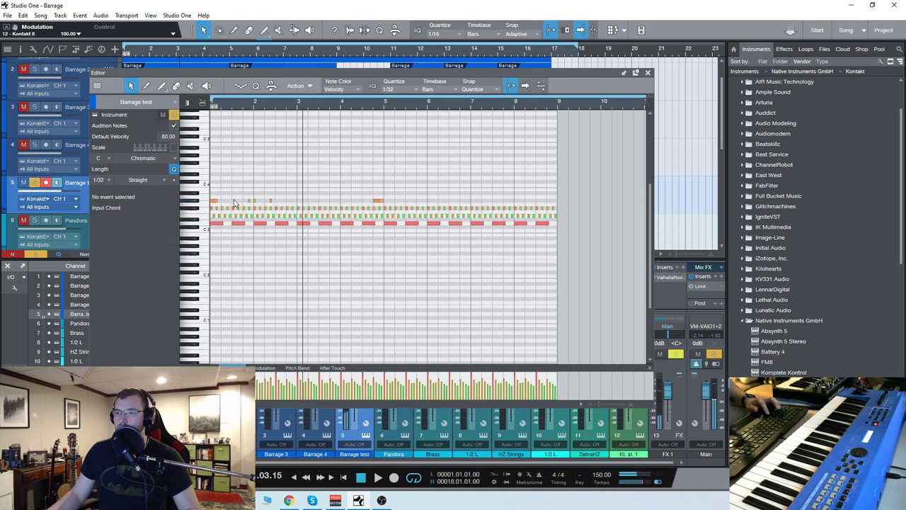
drag(574, 210, 289, 205)
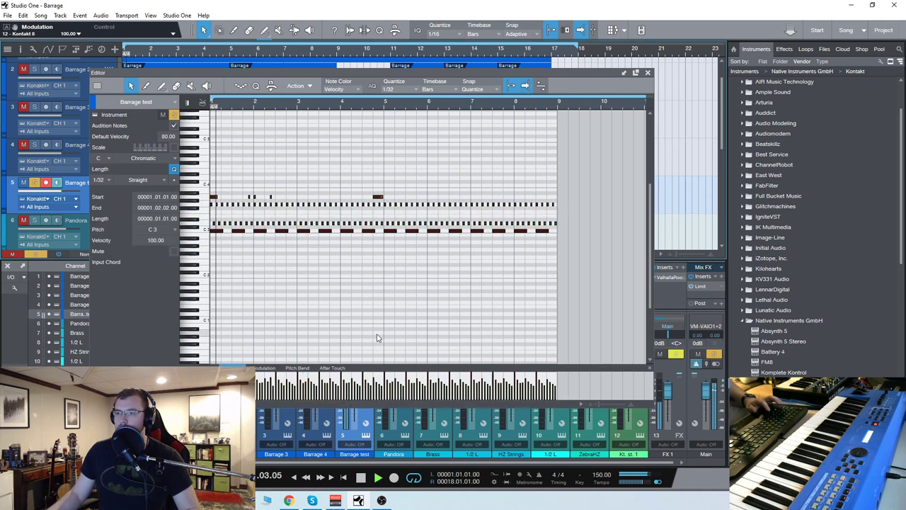
click(382, 319)
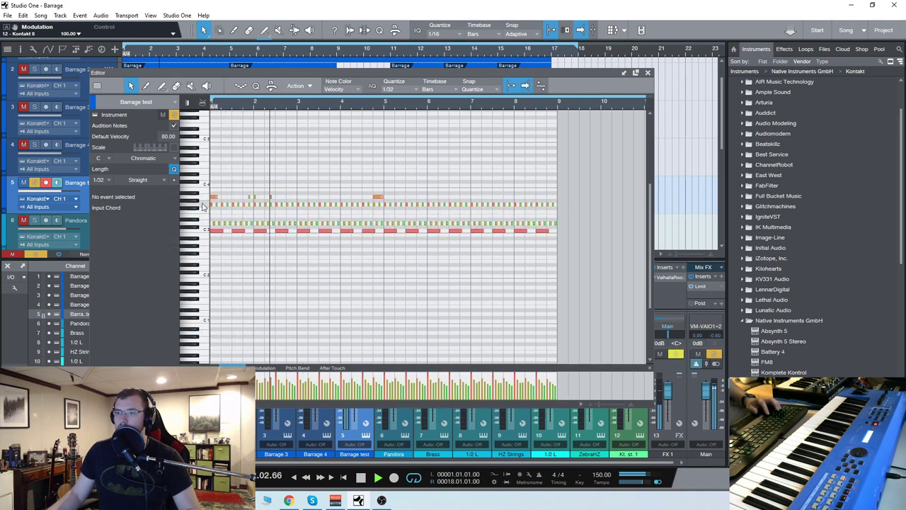
drag(577, 216, 155, 200)
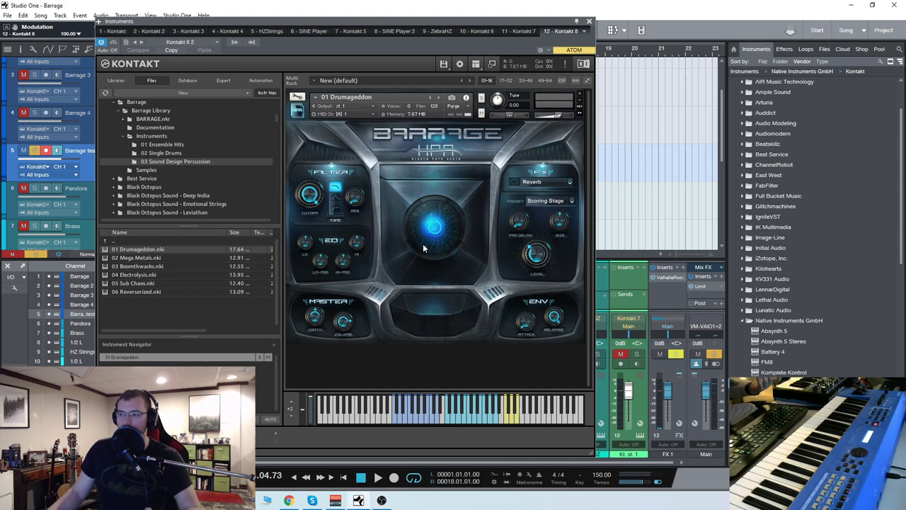
Step: Close the instrument window, switch the solo from Barrage test to the Barrage track, and play the song from the start
click(590, 22)
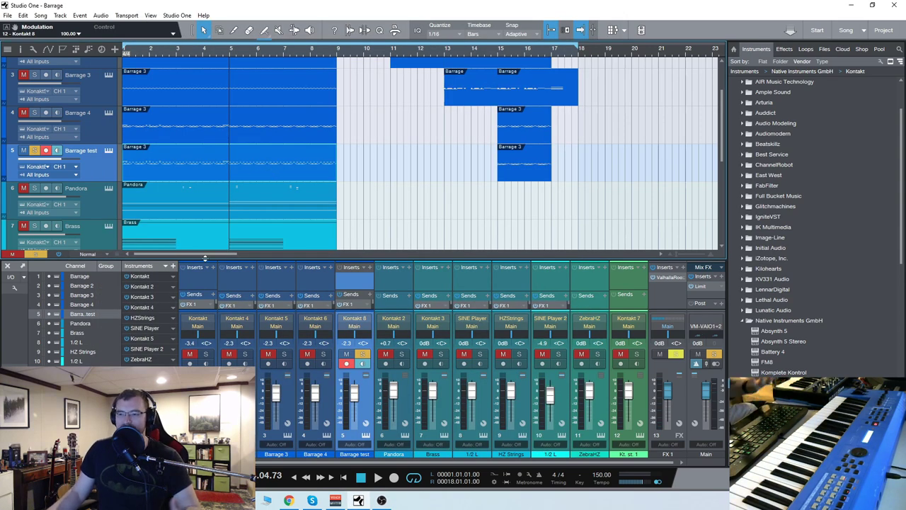
scroll(179, 202, up, 2)
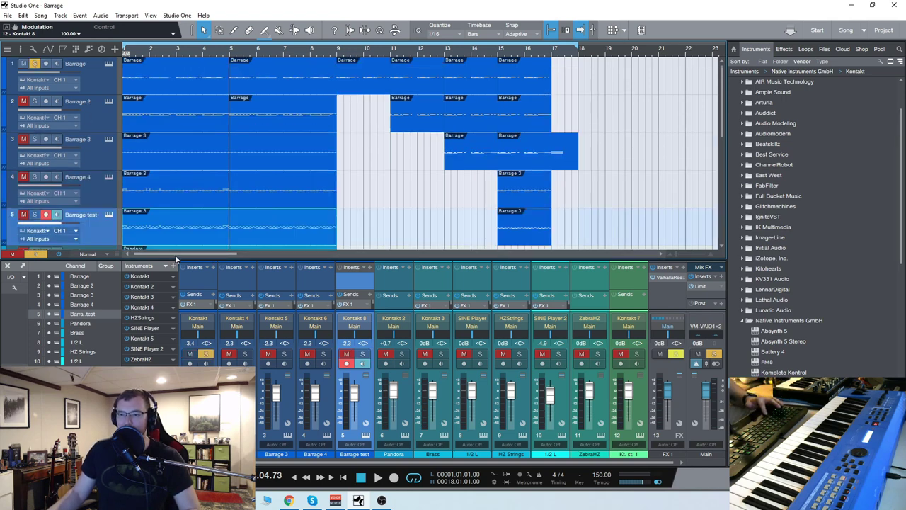
click(297, 479)
key(space)
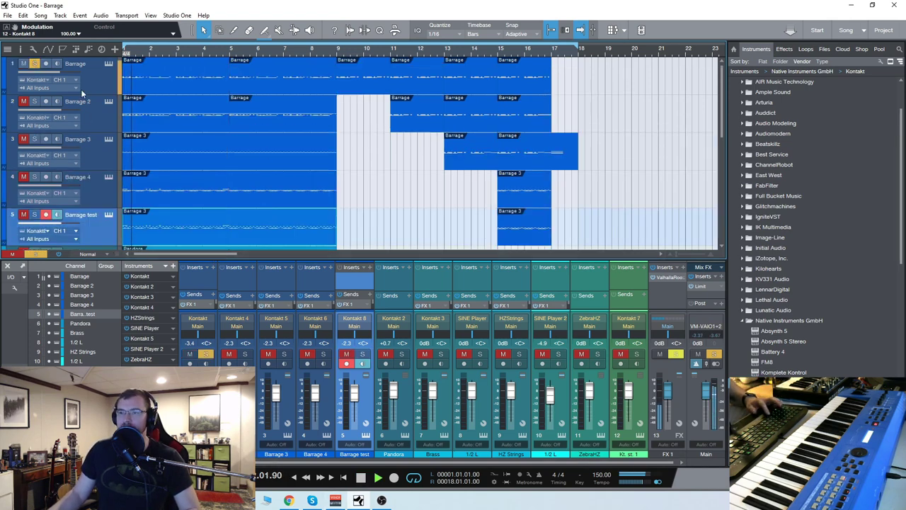
Step: Add the Barrage 2, Barrage 3 and Barrage 4 tracks to the solo during playback
click(24, 102)
click(24, 139)
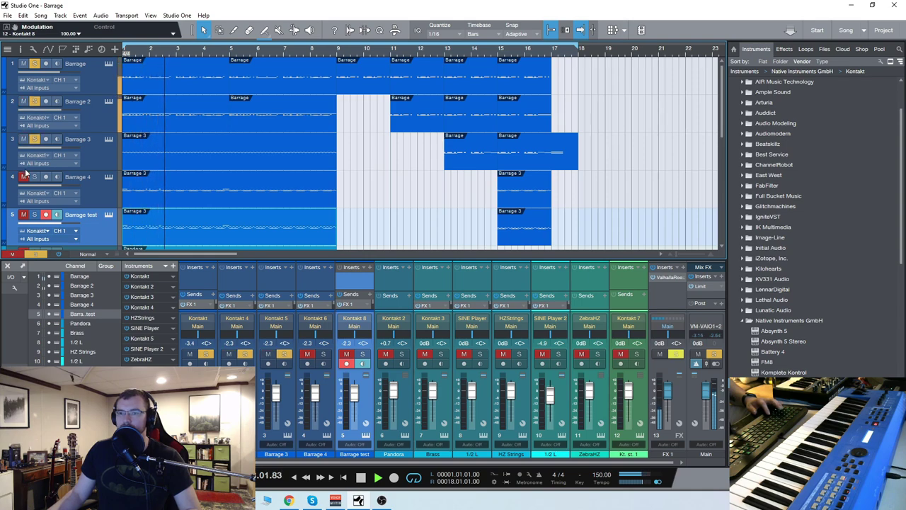
click(34, 177)
Step: Solo the remaining tracks from Kontakt and ZebraHZ up through SINE Player, HZ Strings, Brass 2, Brass and Pandora, leaving Barrage test muted
scroll(278, 162, down, 3)
scroll(277, 166, down, 4)
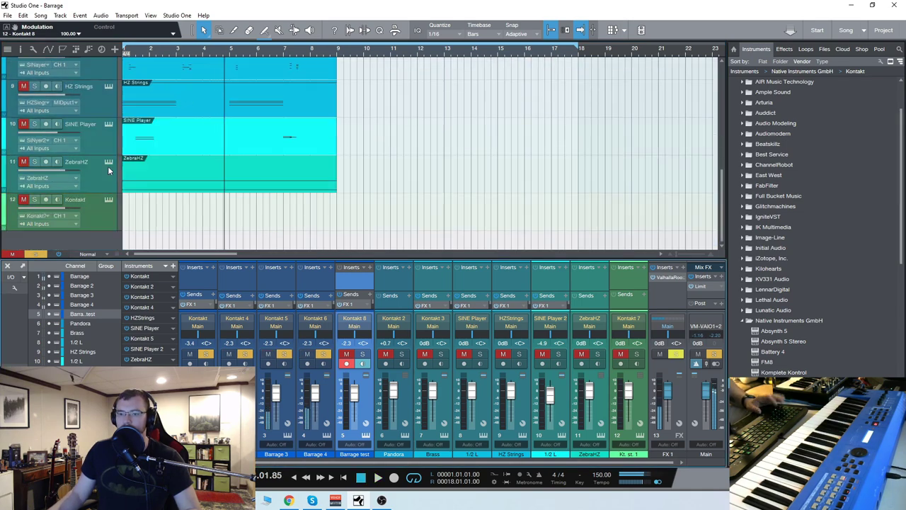
click(34, 162)
scroll(47, 175, up, 1)
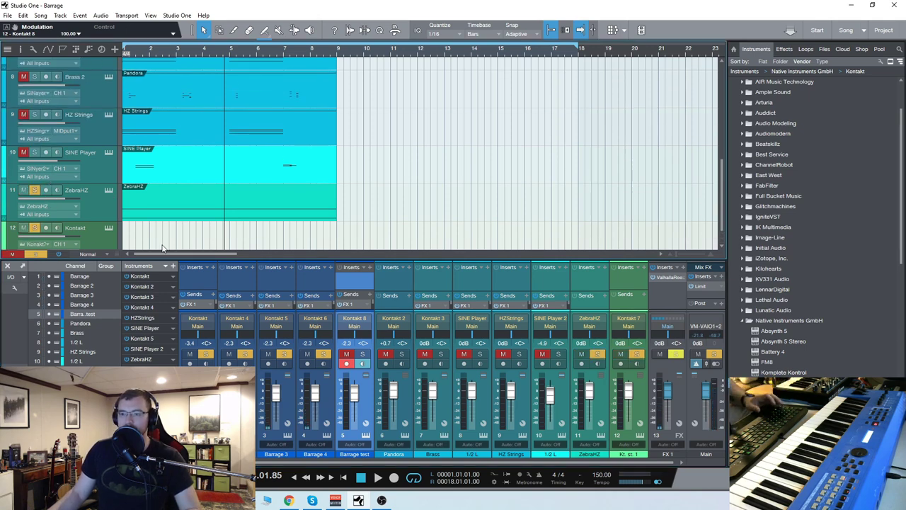
drag(248, 259, 249, 261)
scroll(100, 158, up, 1)
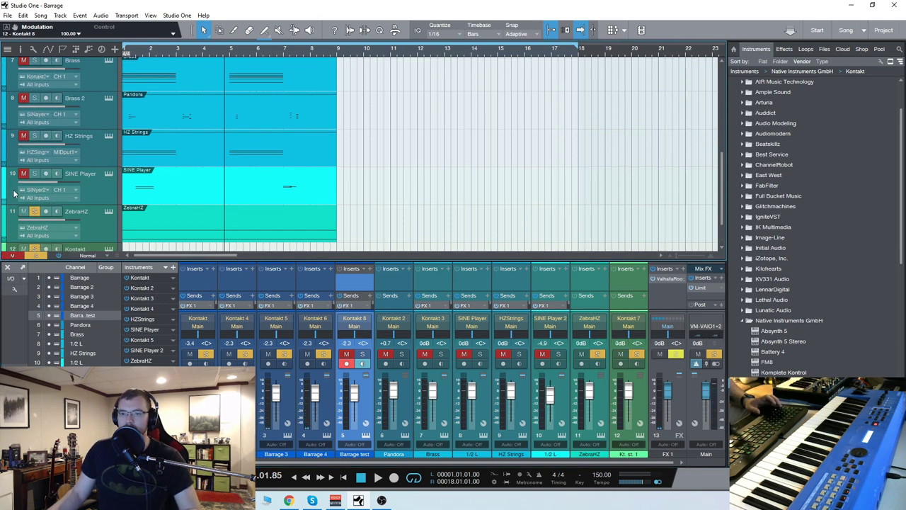
scroll(87, 158, up, 1)
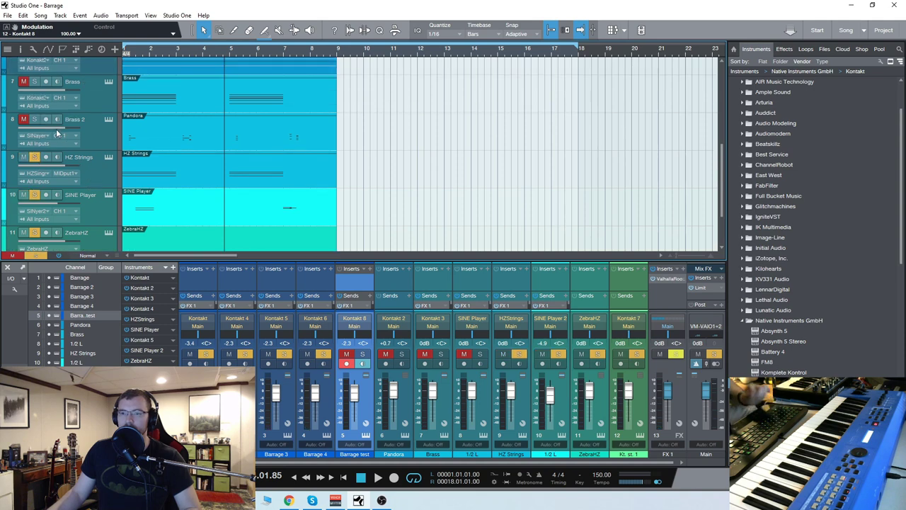
scroll(112, 170, up, 1)
scroll(106, 169, up, 1)
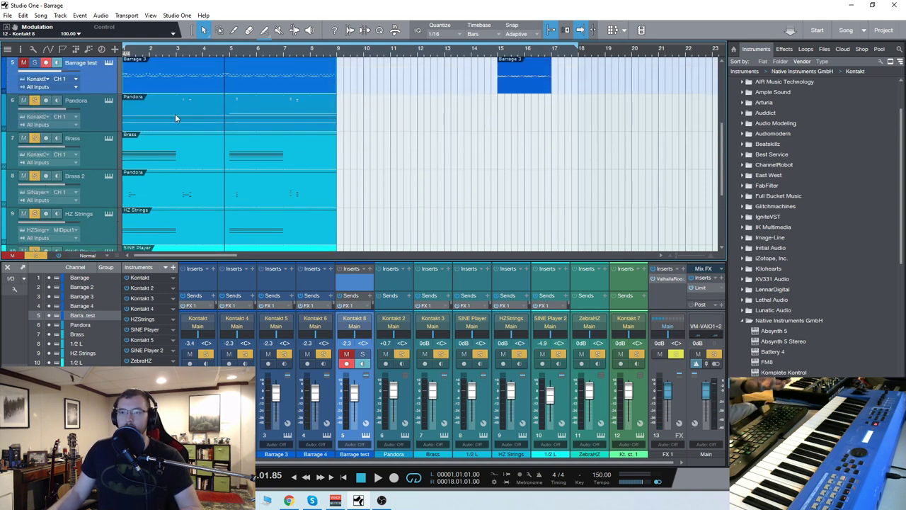
scroll(170, 113, up, 6)
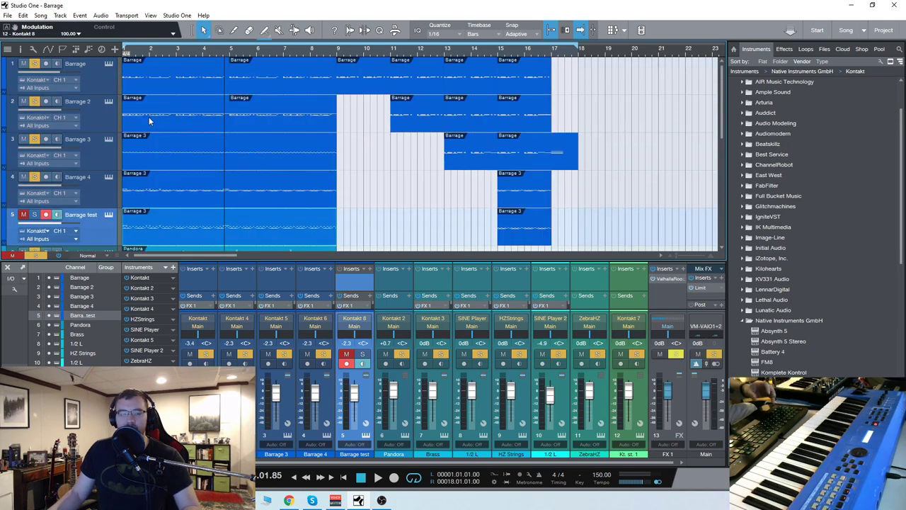
scroll(144, 127, down, 10)
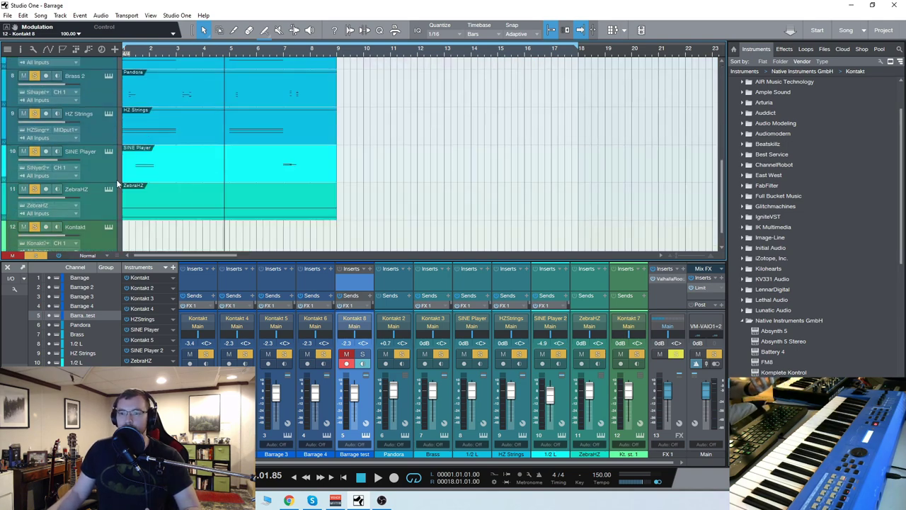